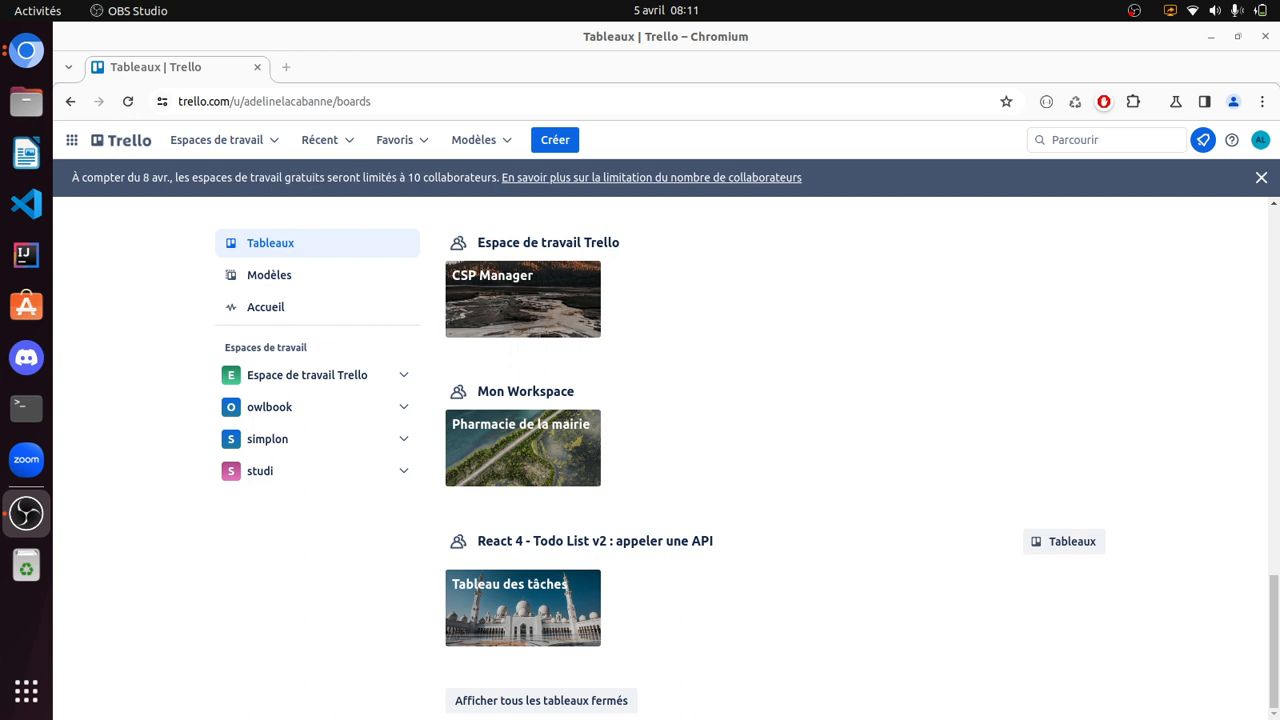
Open the Pharmacie de la mairie and Divine Herd boards, each in its own new browser tab.
right_click(554, 438)
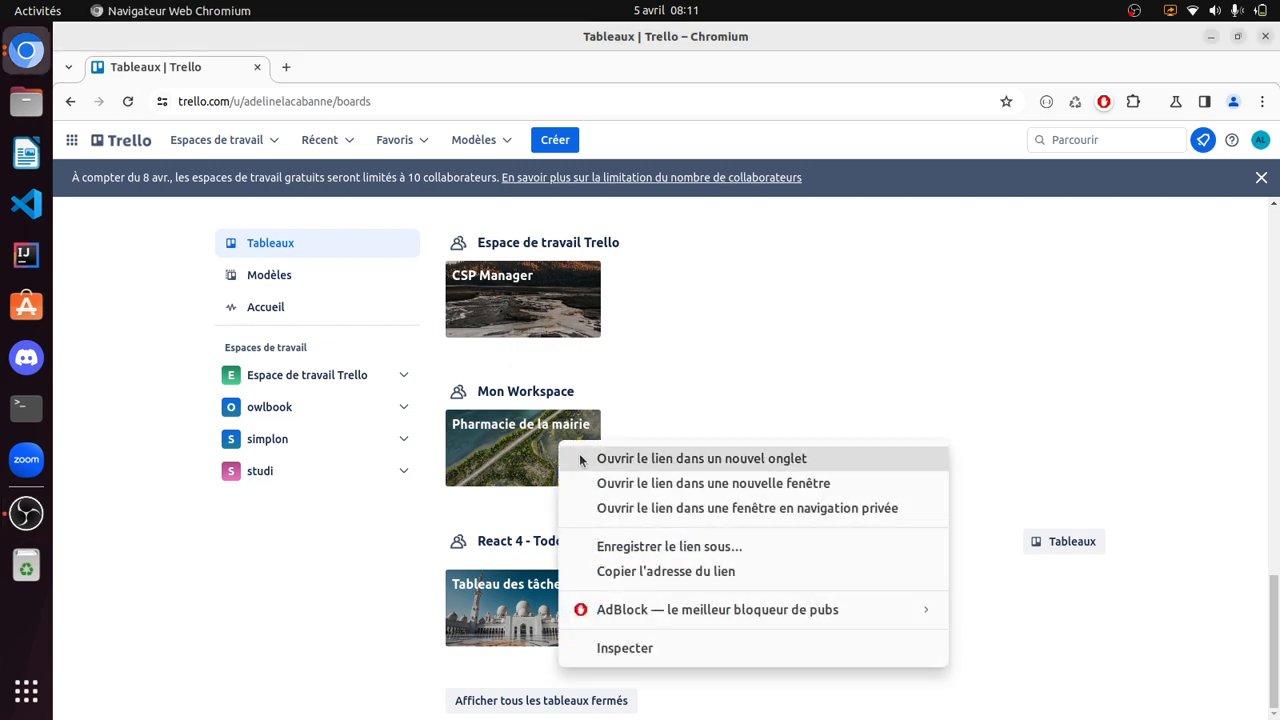
click(585, 456)
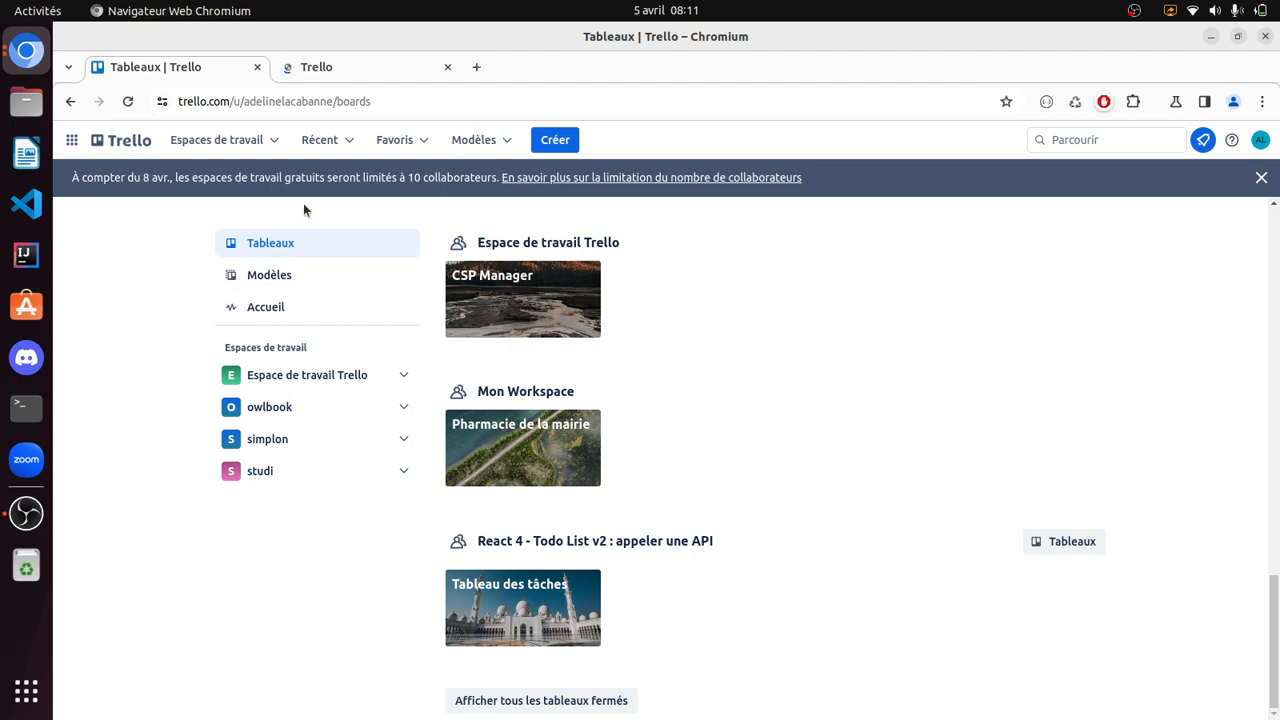
scroll(581, 414, up, 5)
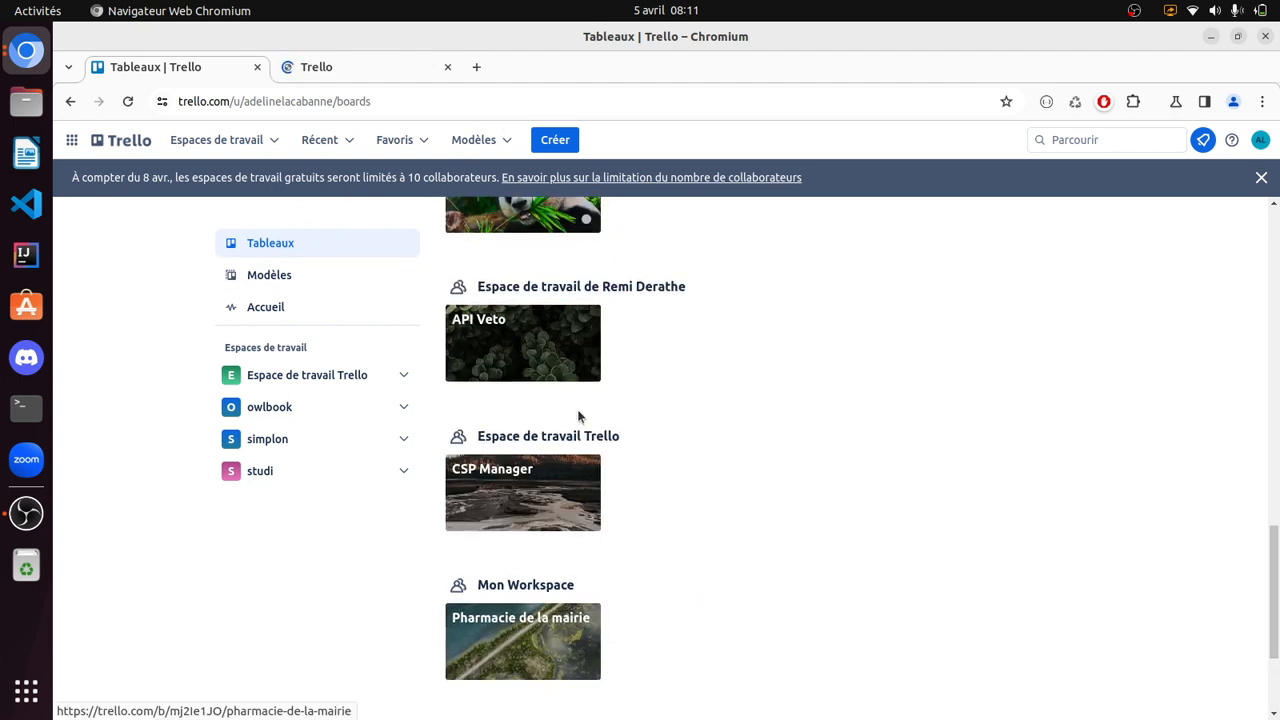
scroll(571, 582, up, 4)
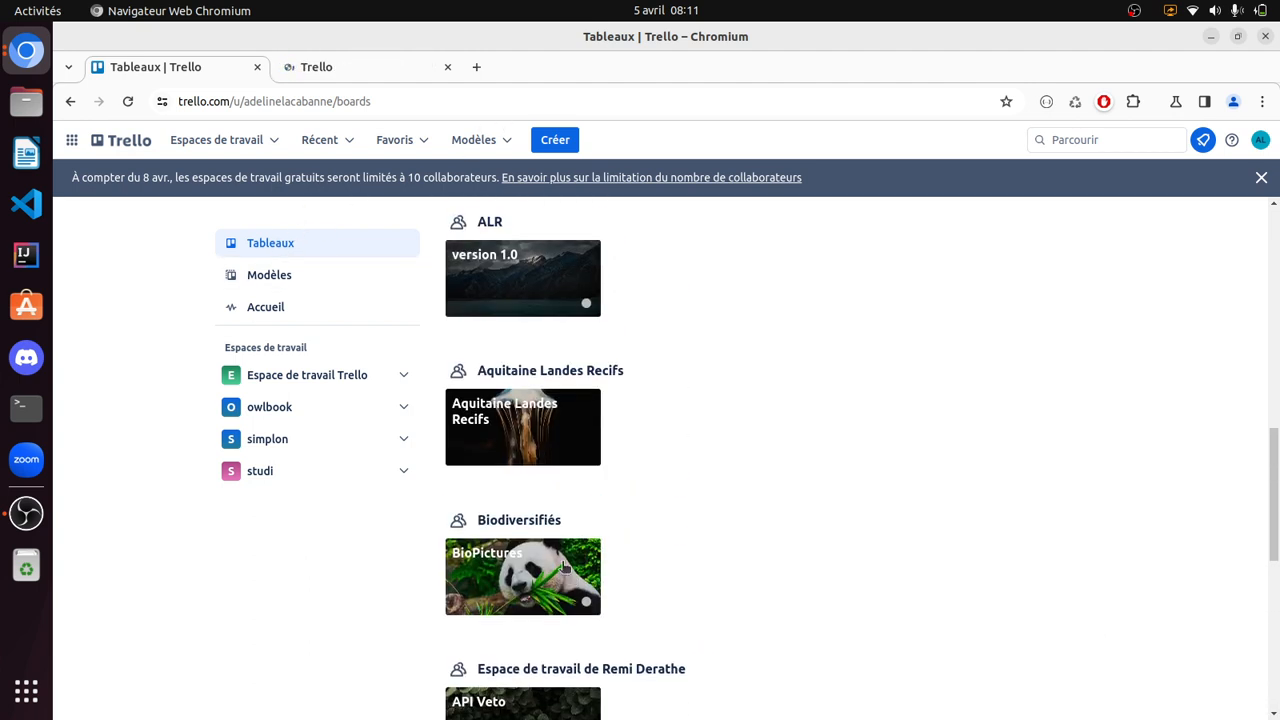
scroll(548, 524, up, 9)
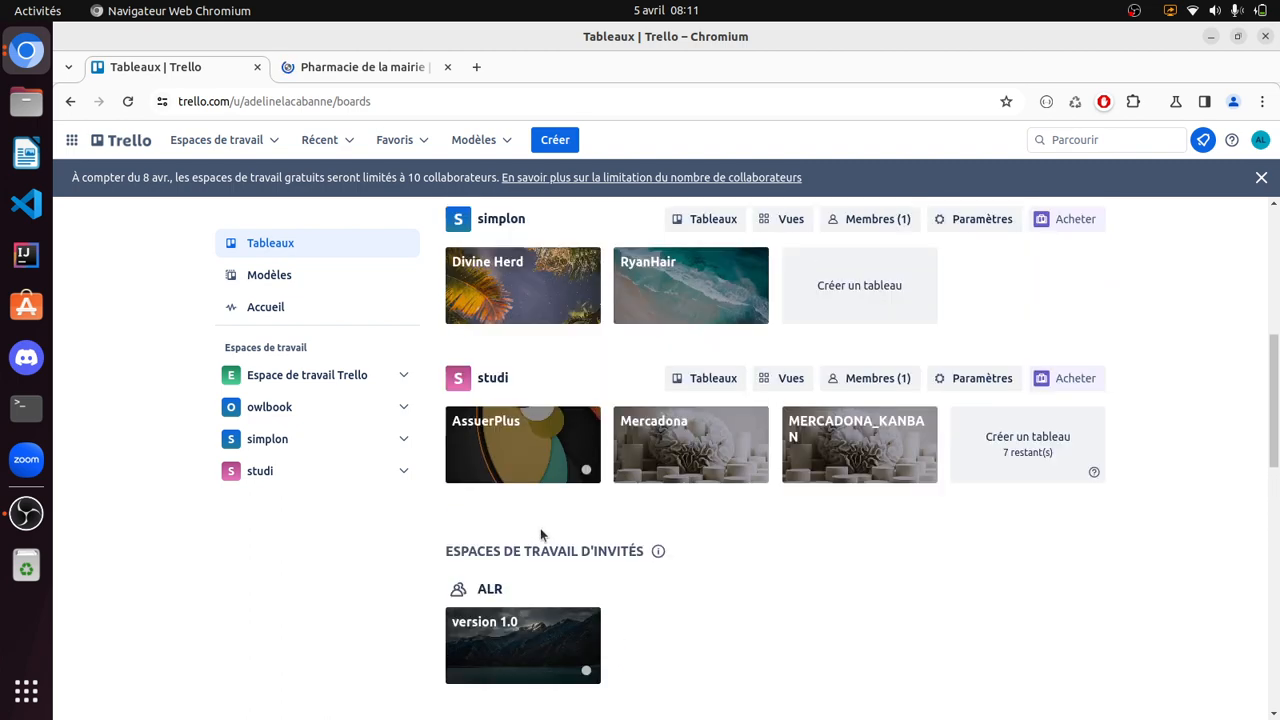
scroll(537, 531, up, 4)
right_click(505, 358)
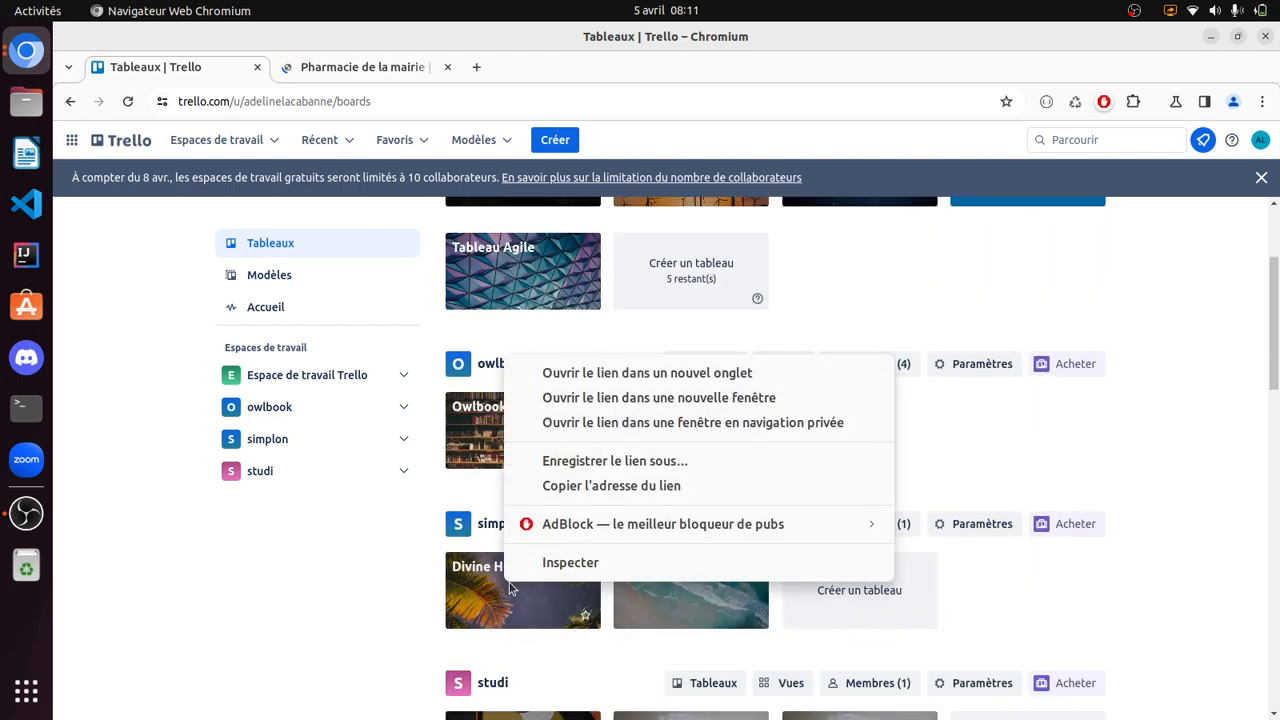
click(602, 371)
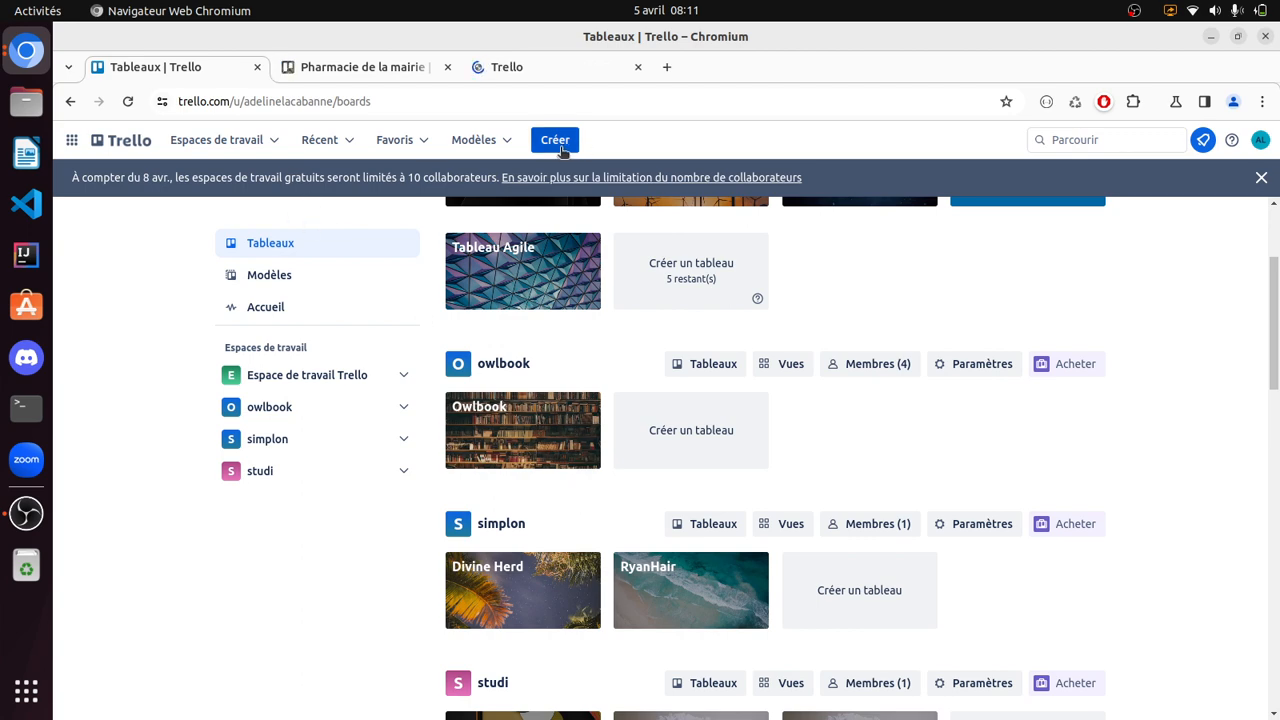
Examine the Pharmacie de la mairie board's lists from Backlog to TERMINE, including the full set of cards in TERMINE.
click(383, 67)
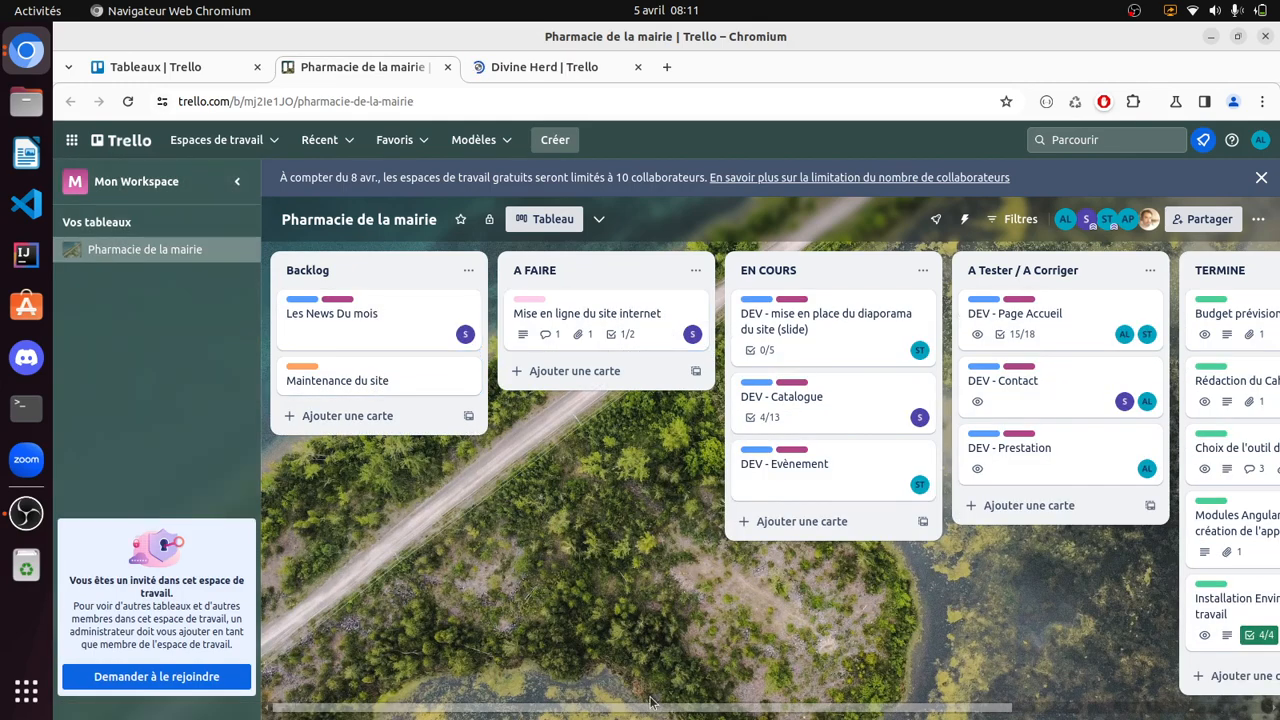
scroll(647, 714, right, 3)
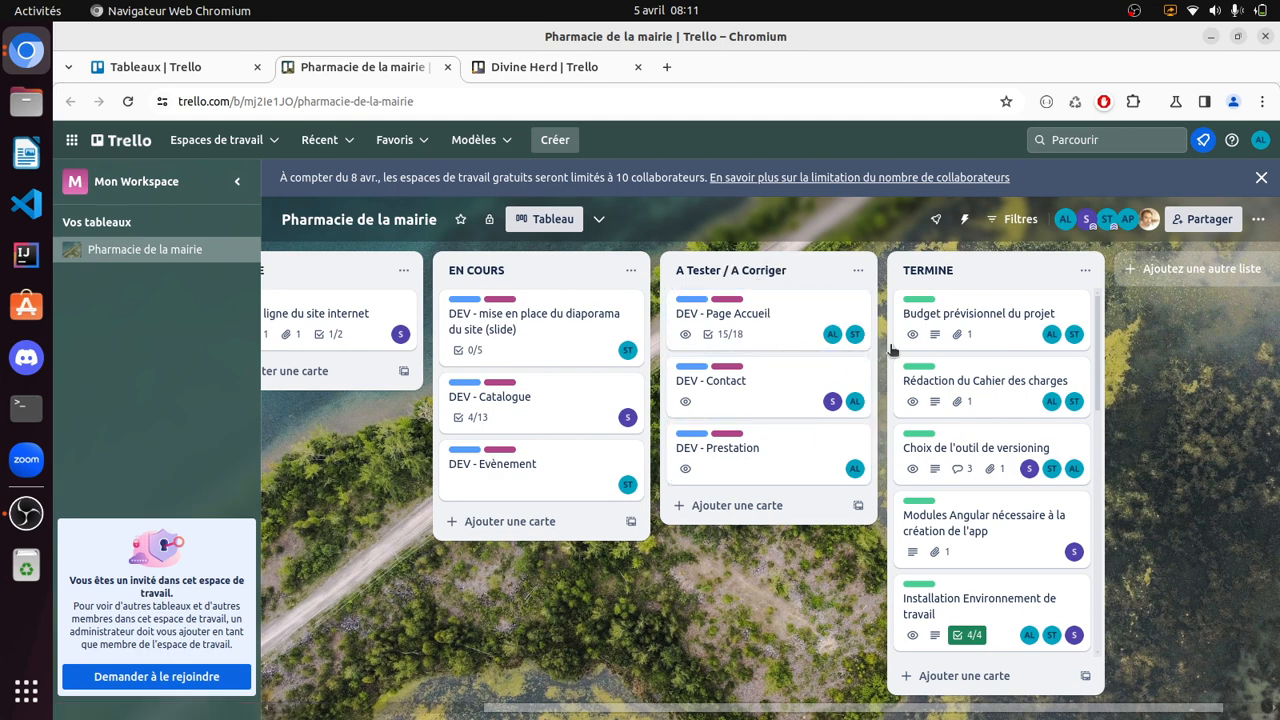
scroll(1000, 460, down, 2)
scroll(1005, 475, down, 10)
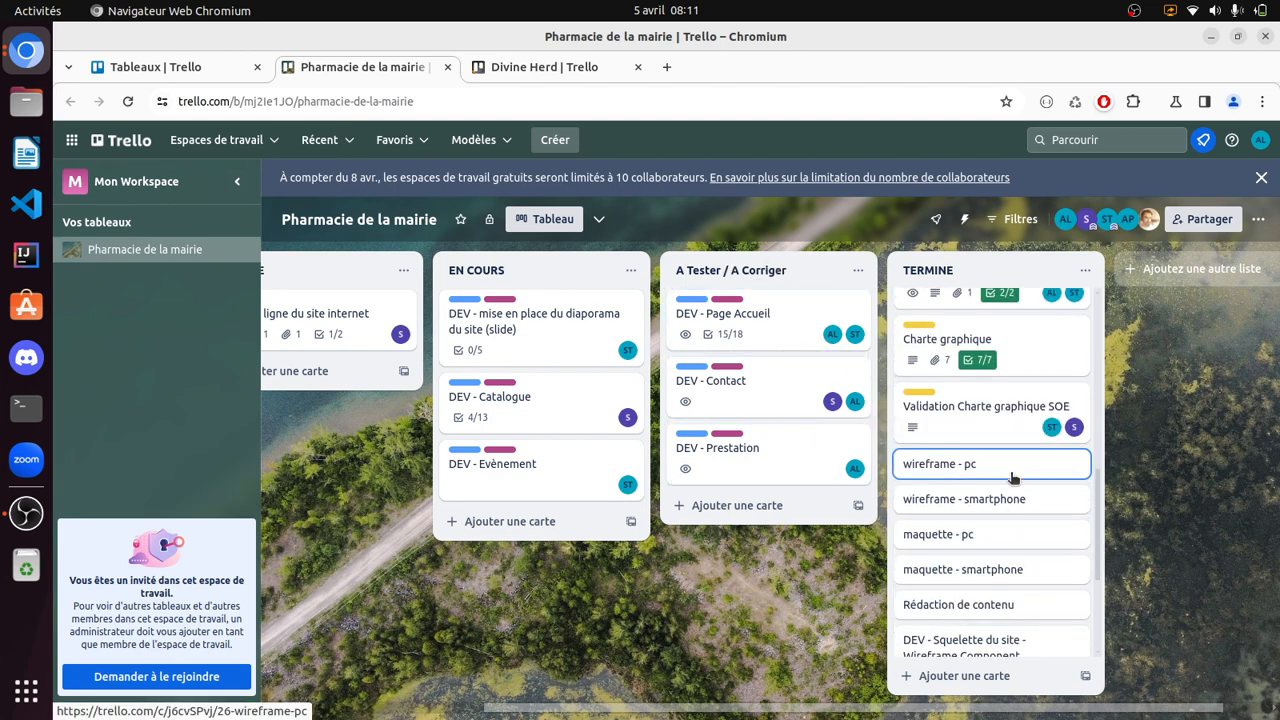
scroll(1028, 478, up, 12)
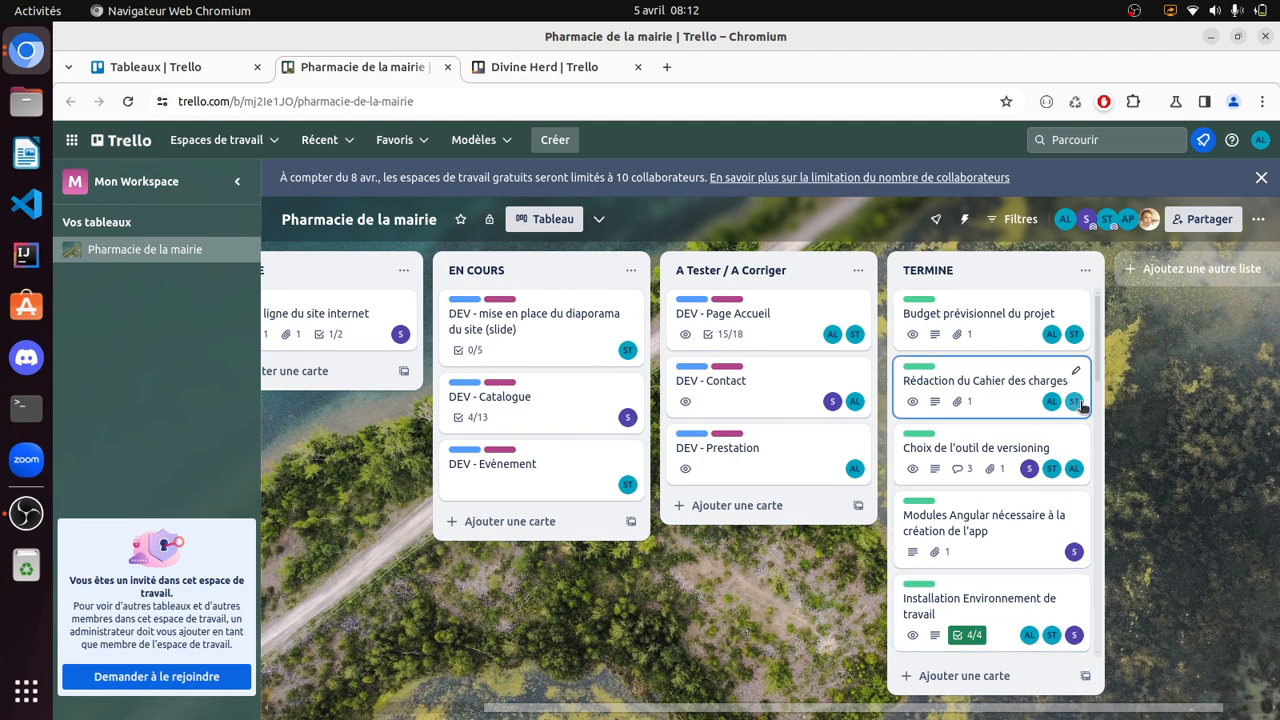
drag(345, 333, 490, 360)
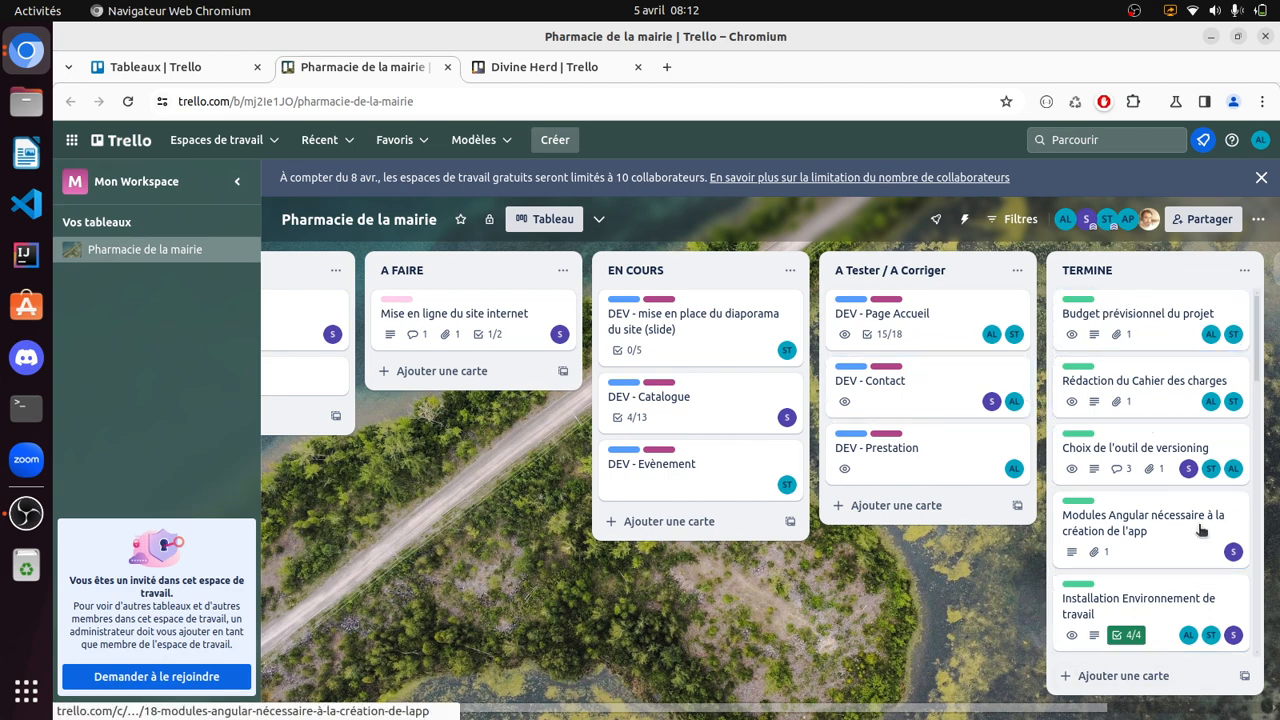
scroll(1195, 525, down, 5)
scroll(1195, 500, up, 5)
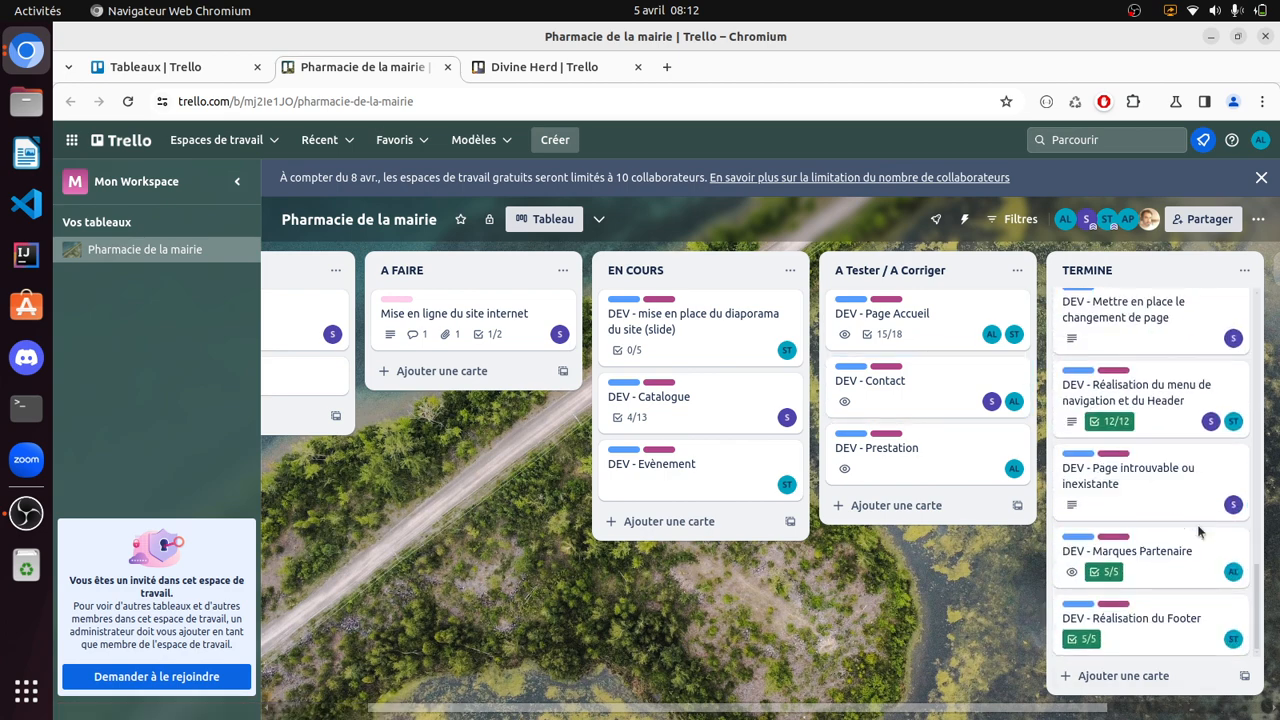
scroll(1150, 460, down, 3)
scroll(1123, 440, up, 6)
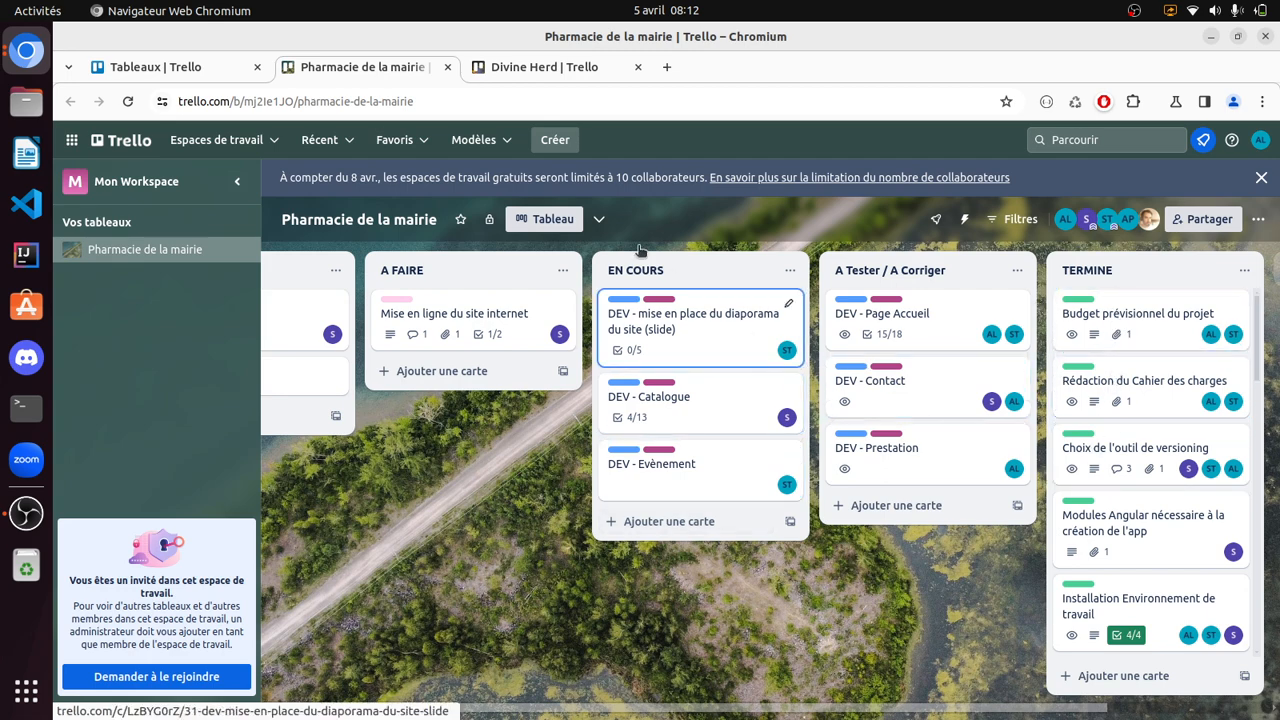
On the Divine Herd board, inspect the label of the "front : inscription quantitée lait" card and look through the A faire list.
click(583, 70)
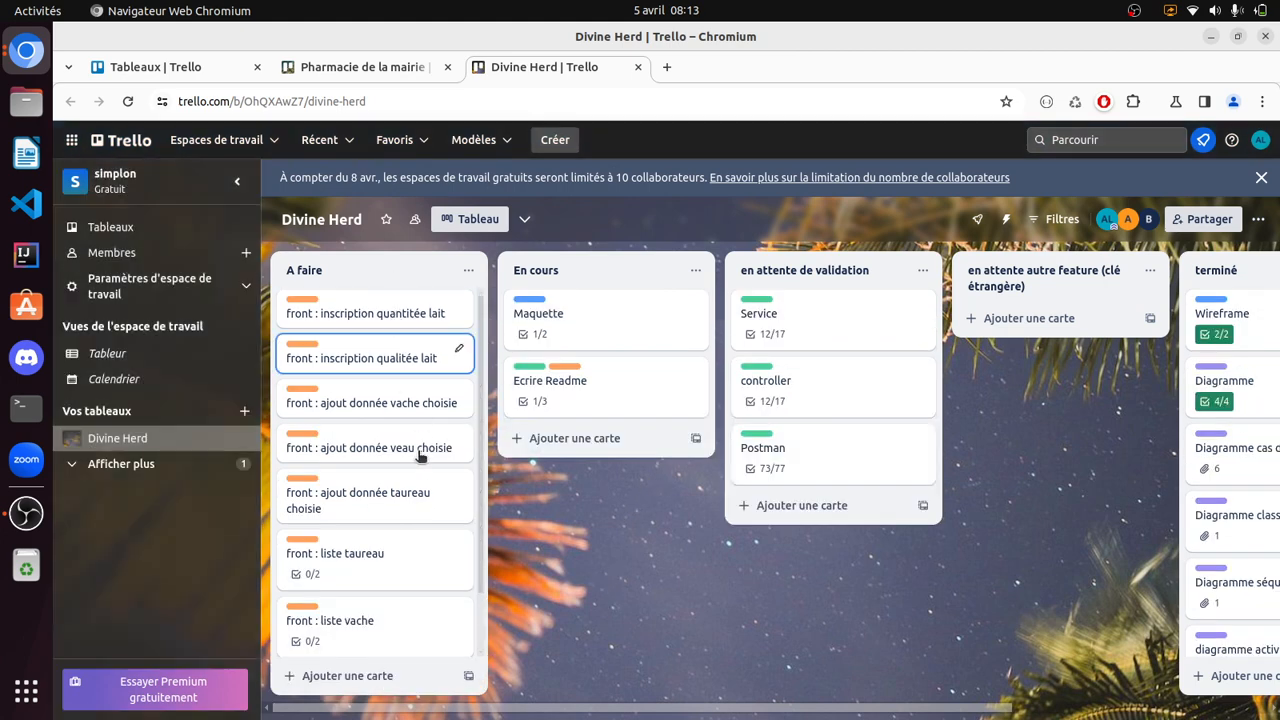
click(310, 308)
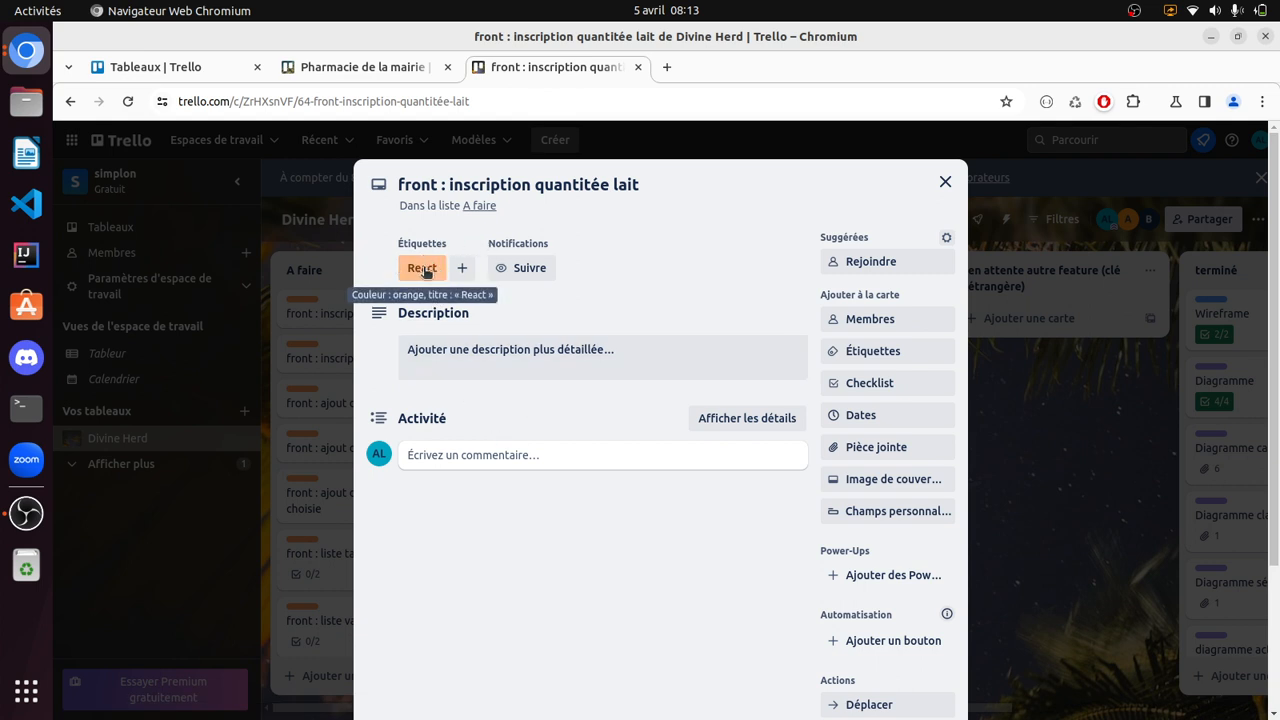
click(945, 181)
scroll(411, 363, down, 1)
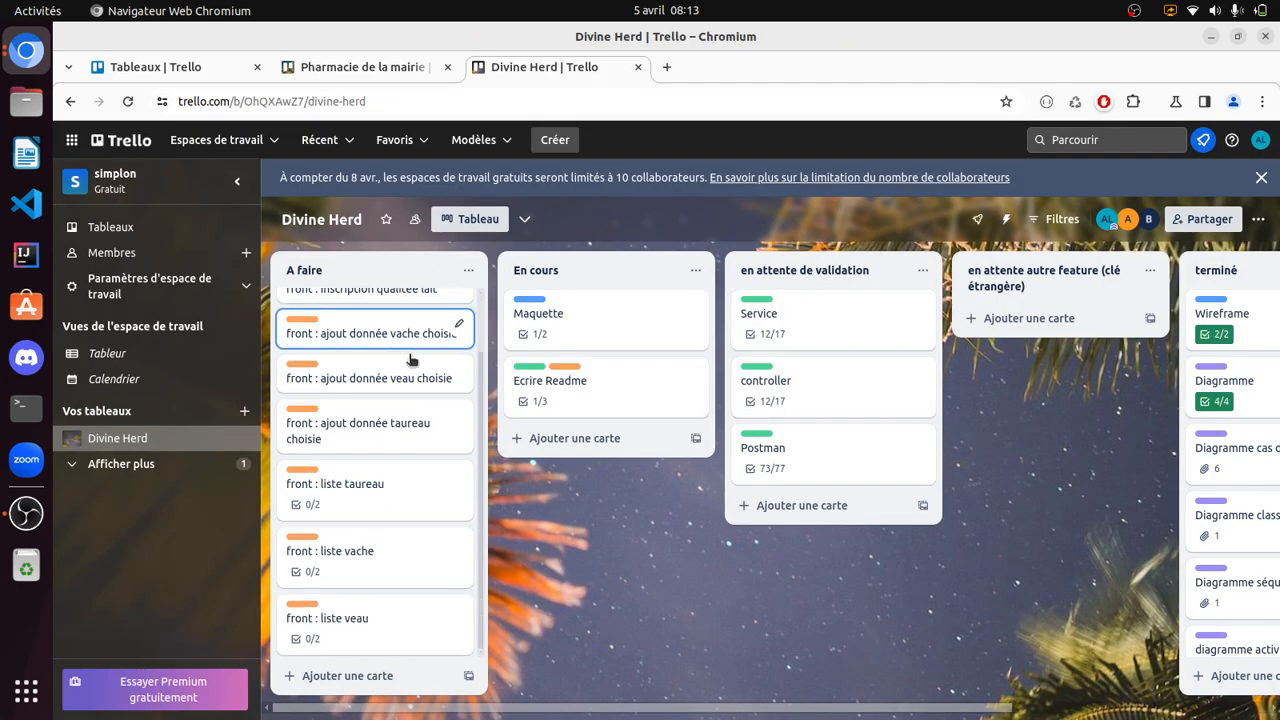
scroll(354, 580, up, 1)
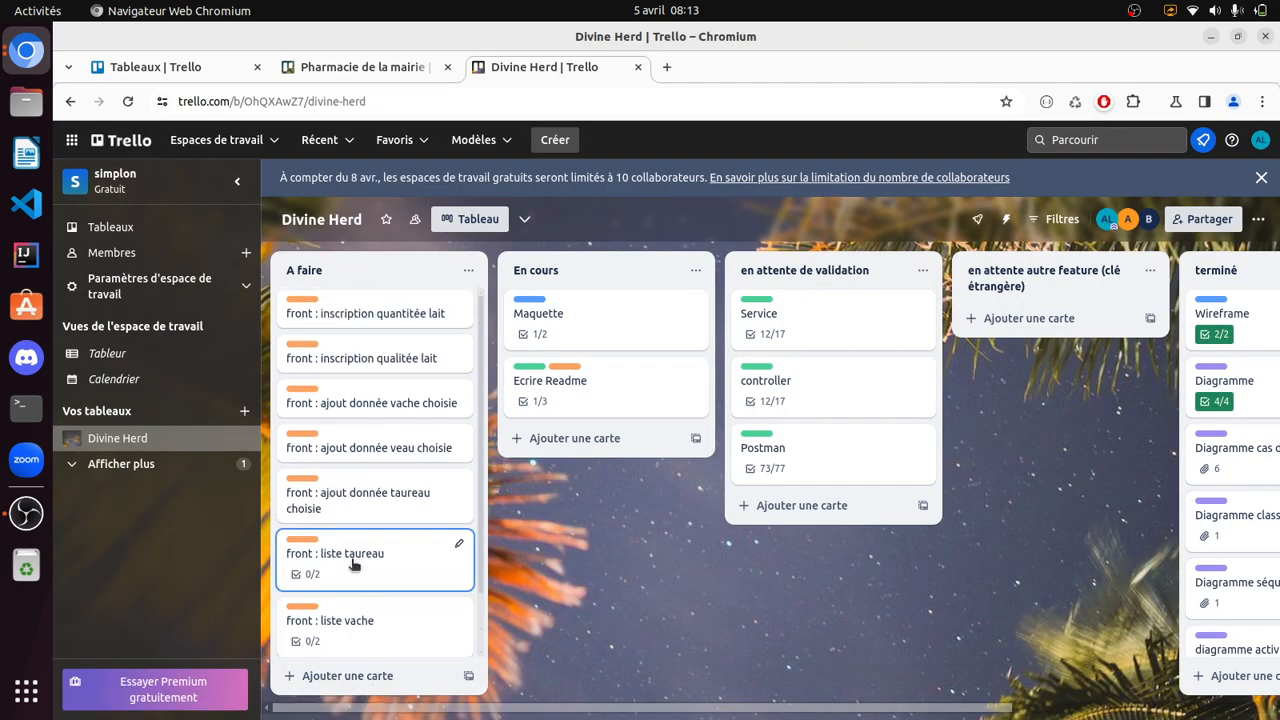
Tick and untick the delete item in the list bull checklist of the "front : liste taureau" card.
click(368, 567)
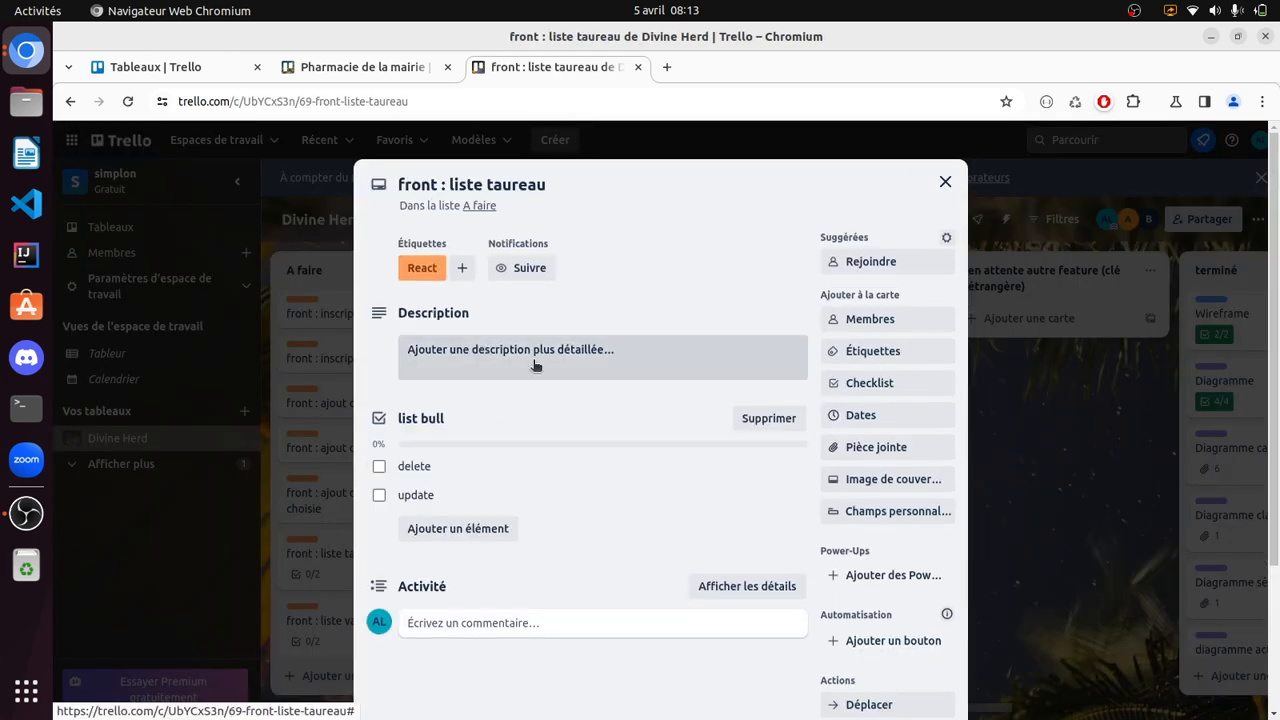
click(406, 470)
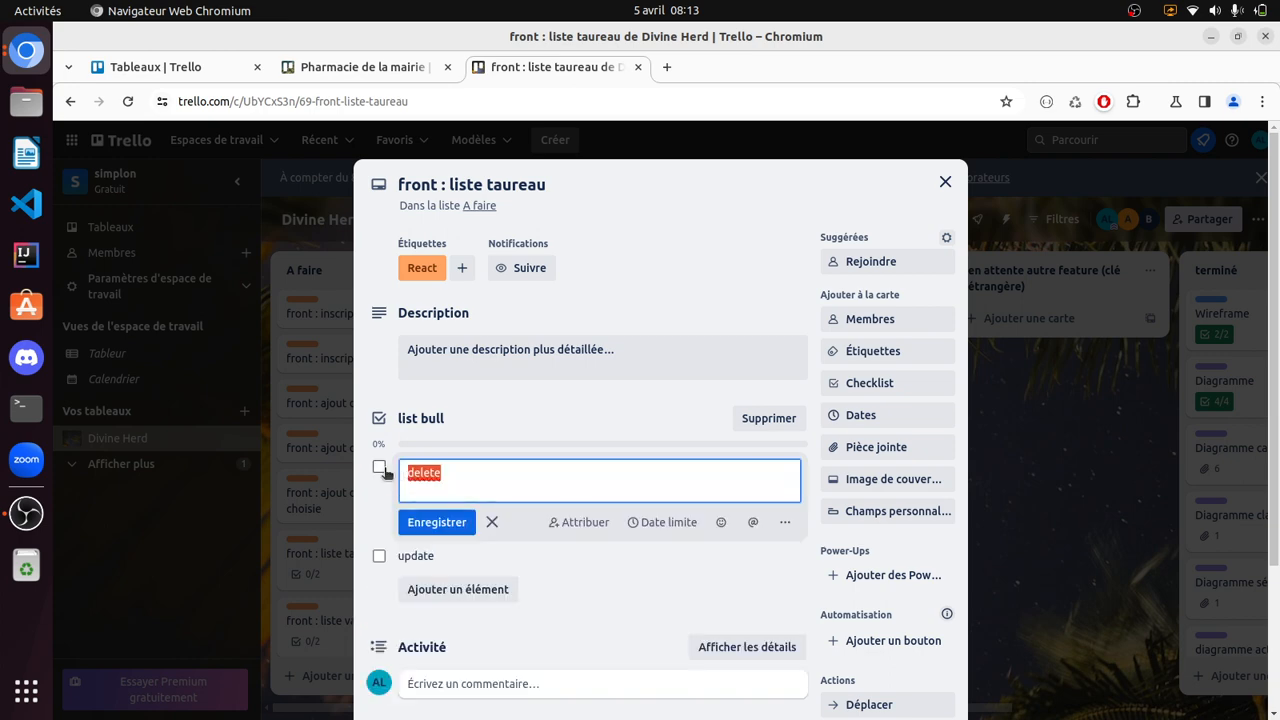
click(379, 467)
click(381, 468)
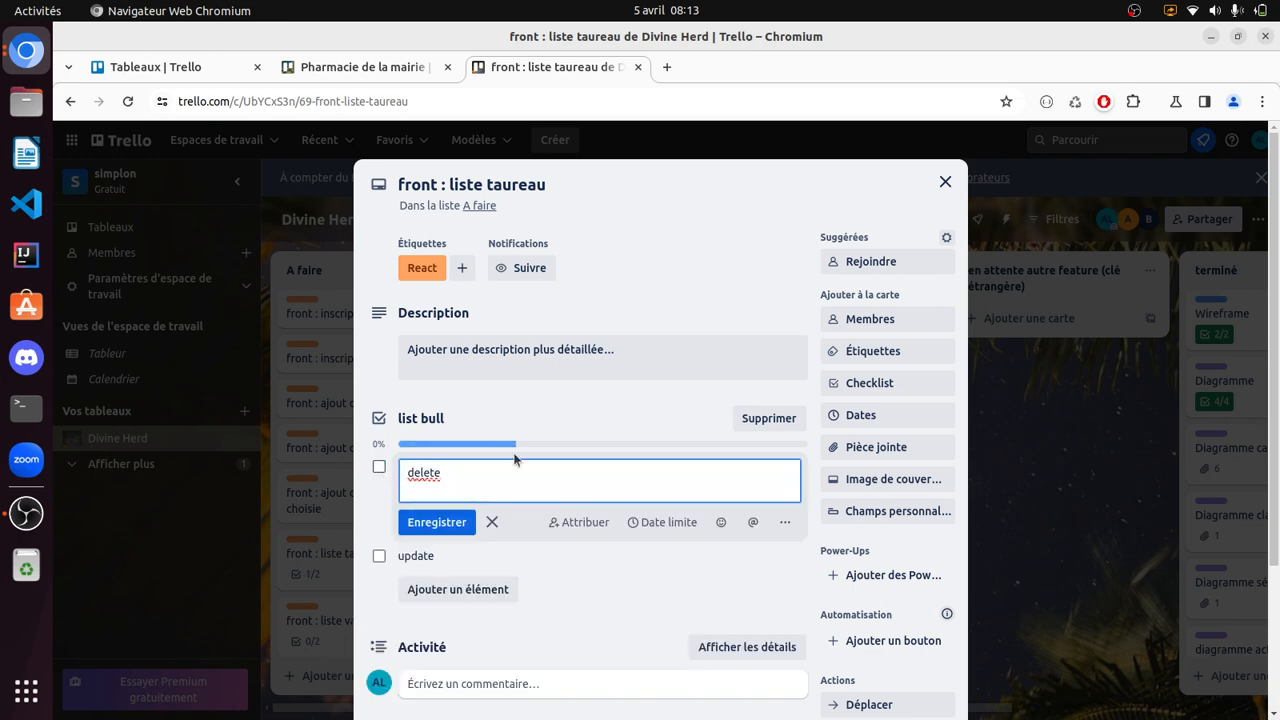
click(945, 183)
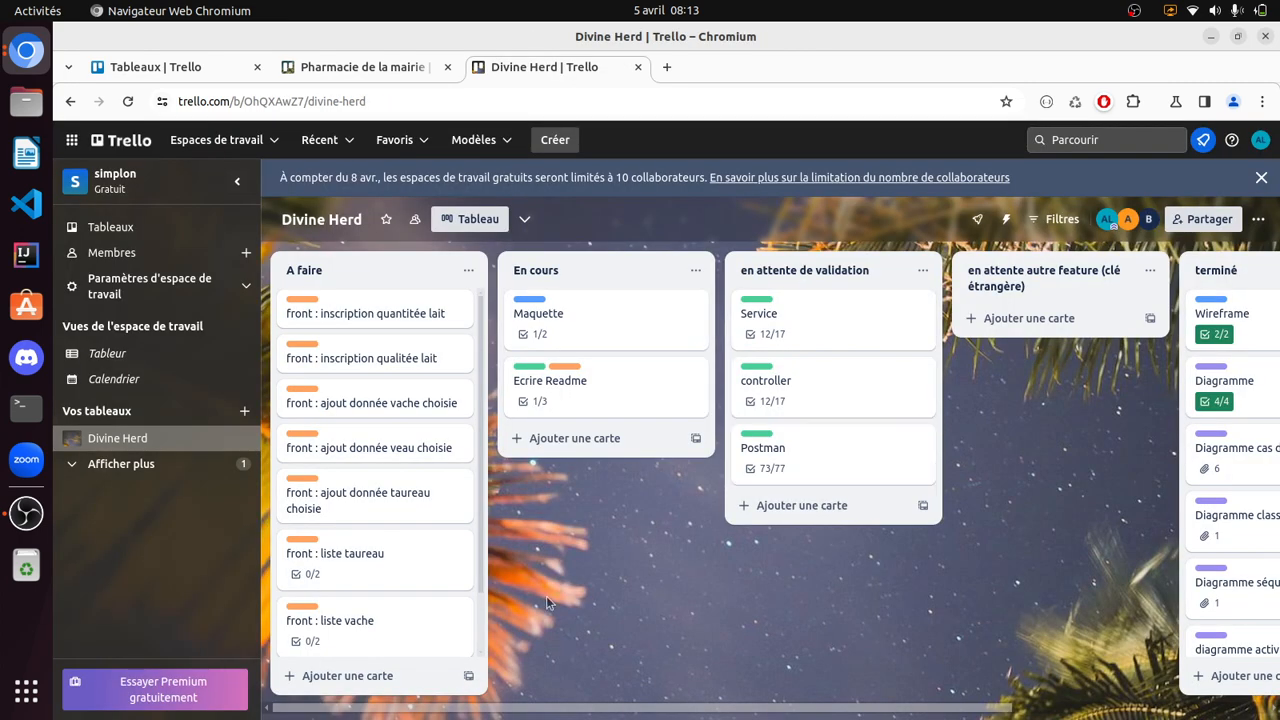
View the checklists of the Maquette and Ecrire Readme cards in the En cours list.
click(627, 312)
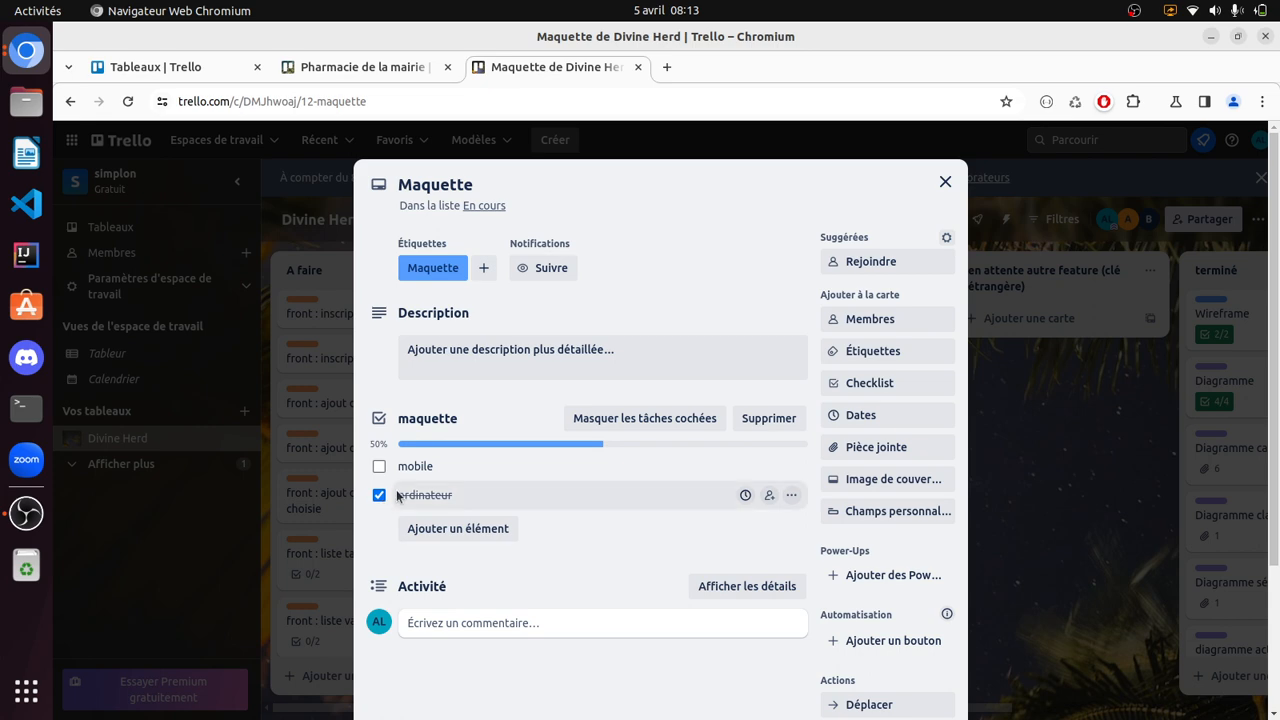
click(944, 182)
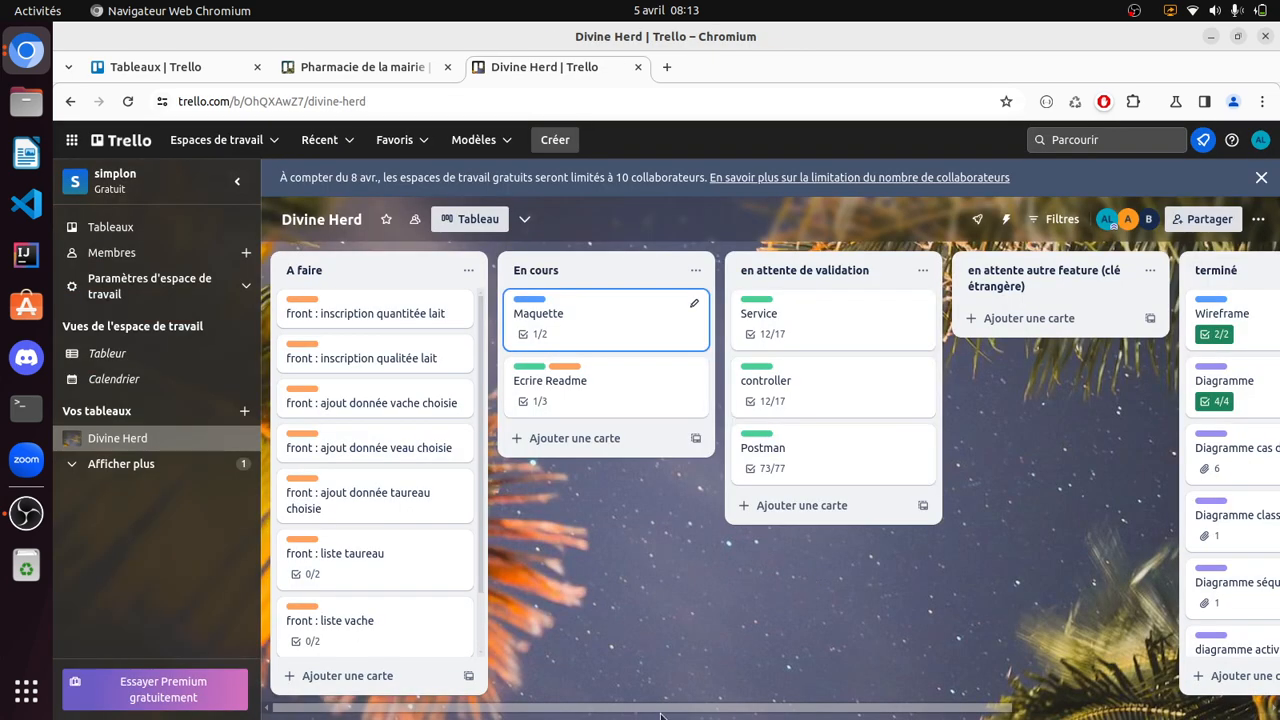
scroll(660, 700, right, 4)
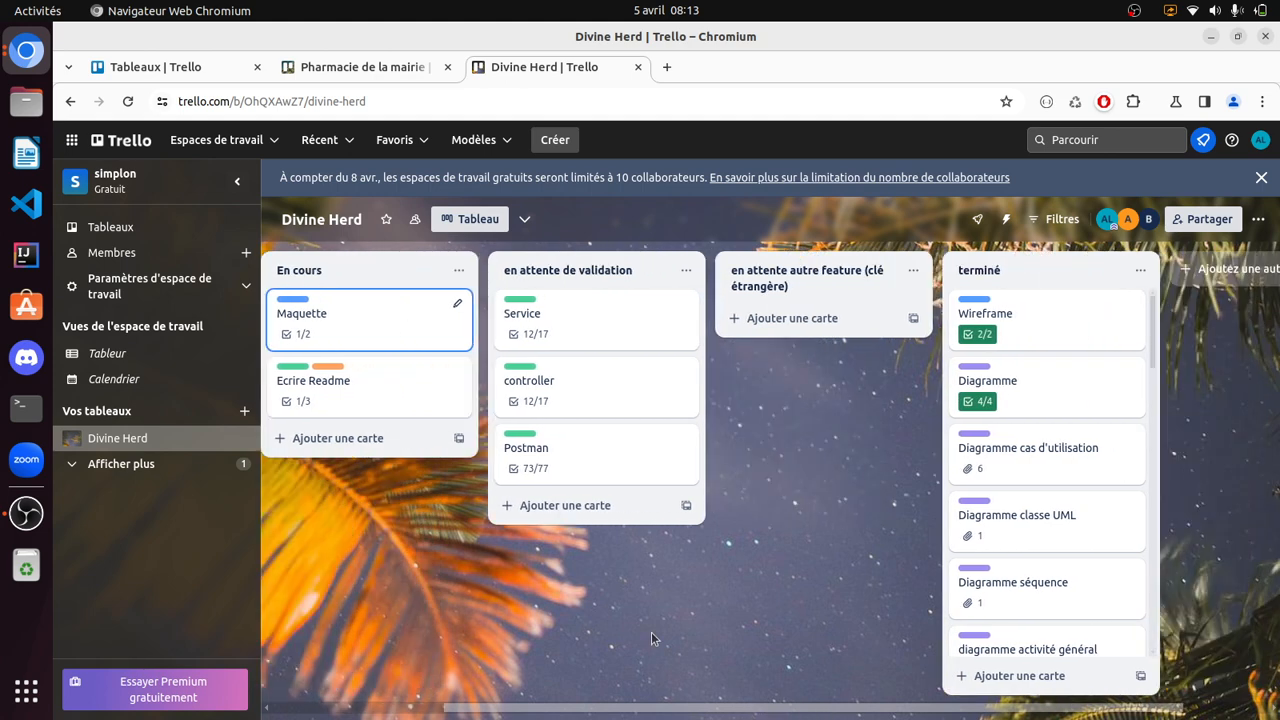
click(373, 389)
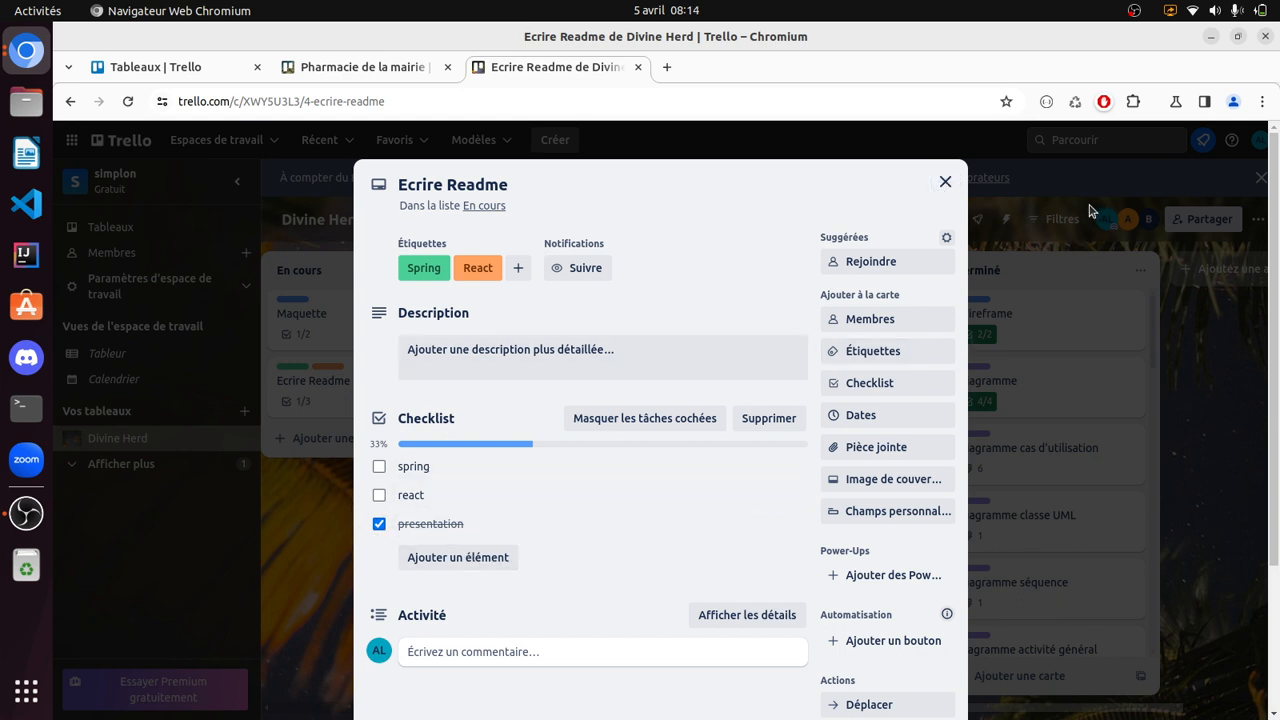
click(945, 182)
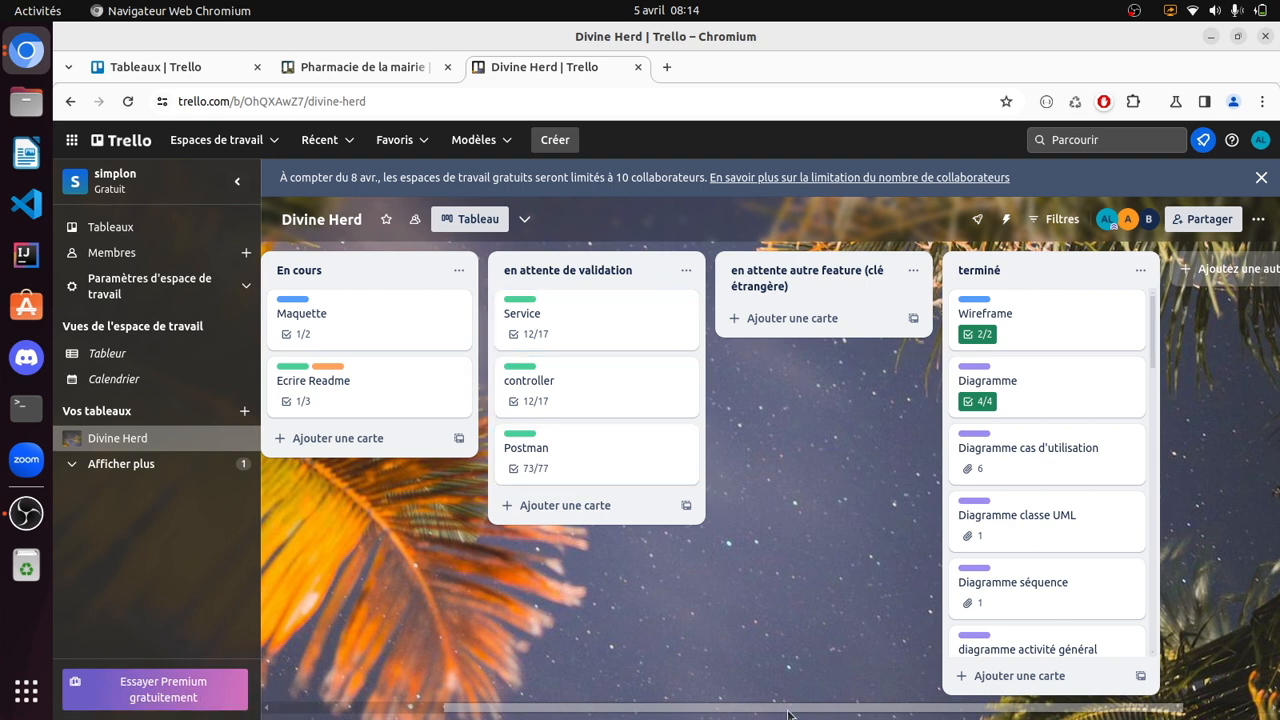
Find the MCD / MLD card in the terminé list and view its description and attachments.
drag(799, 712, 882, 712)
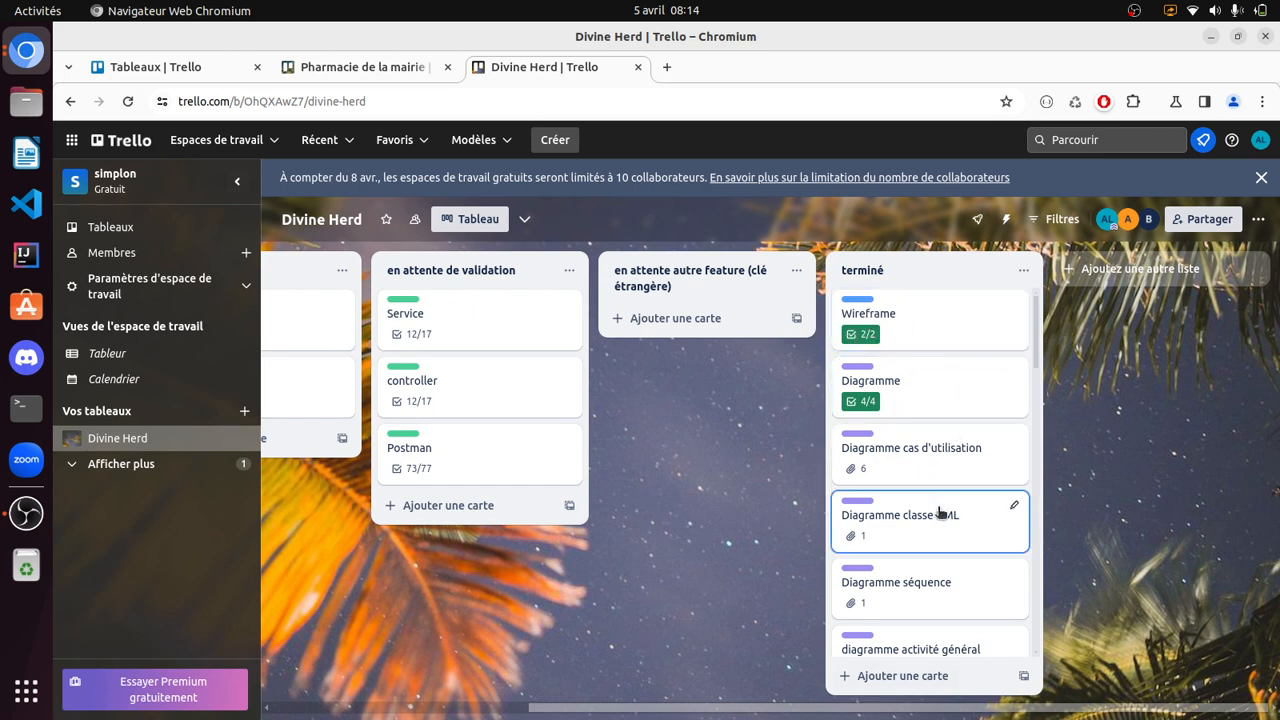
scroll(939, 510, down, 5)
scroll(939, 513, down, 2)
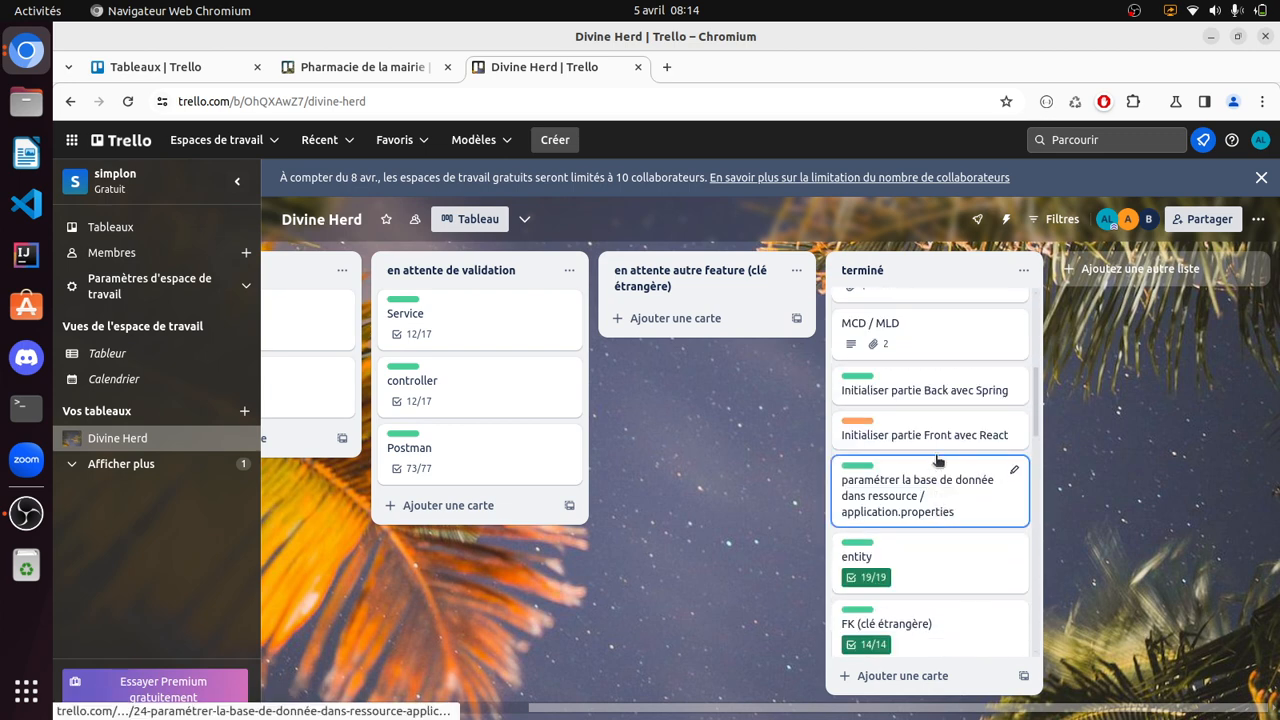
click(914, 348)
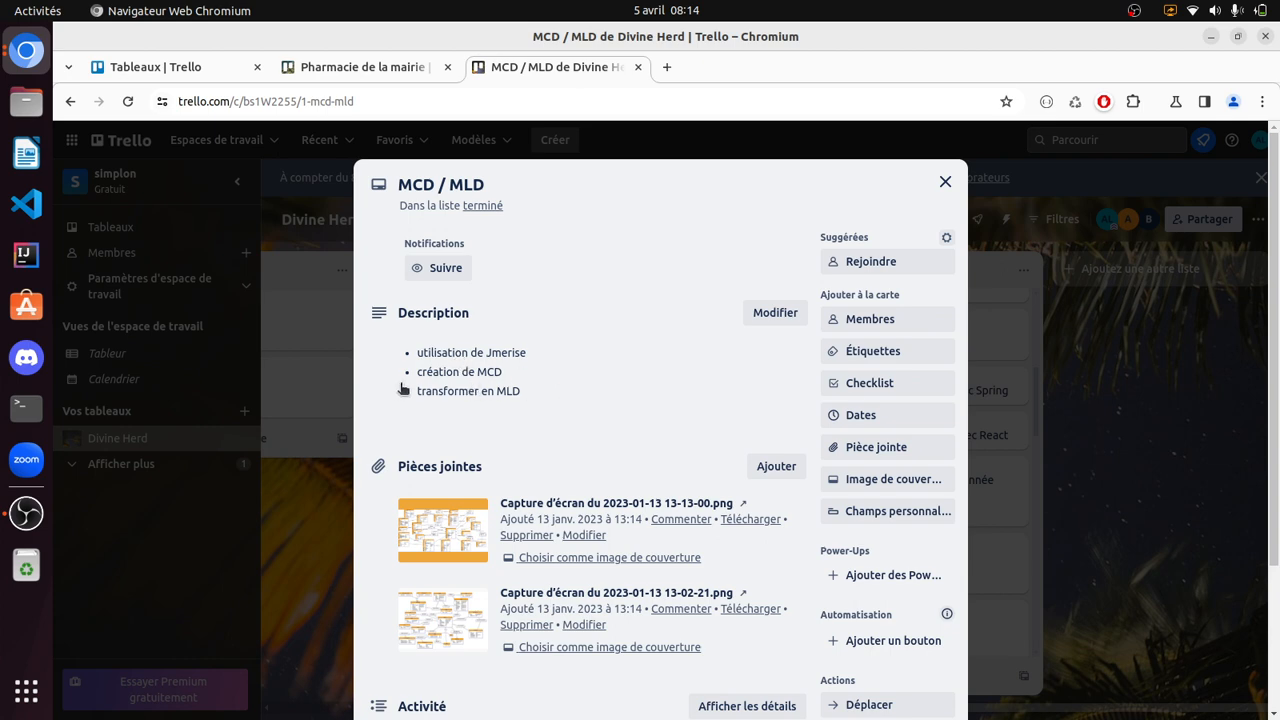
scroll(594, 600, down, 3)
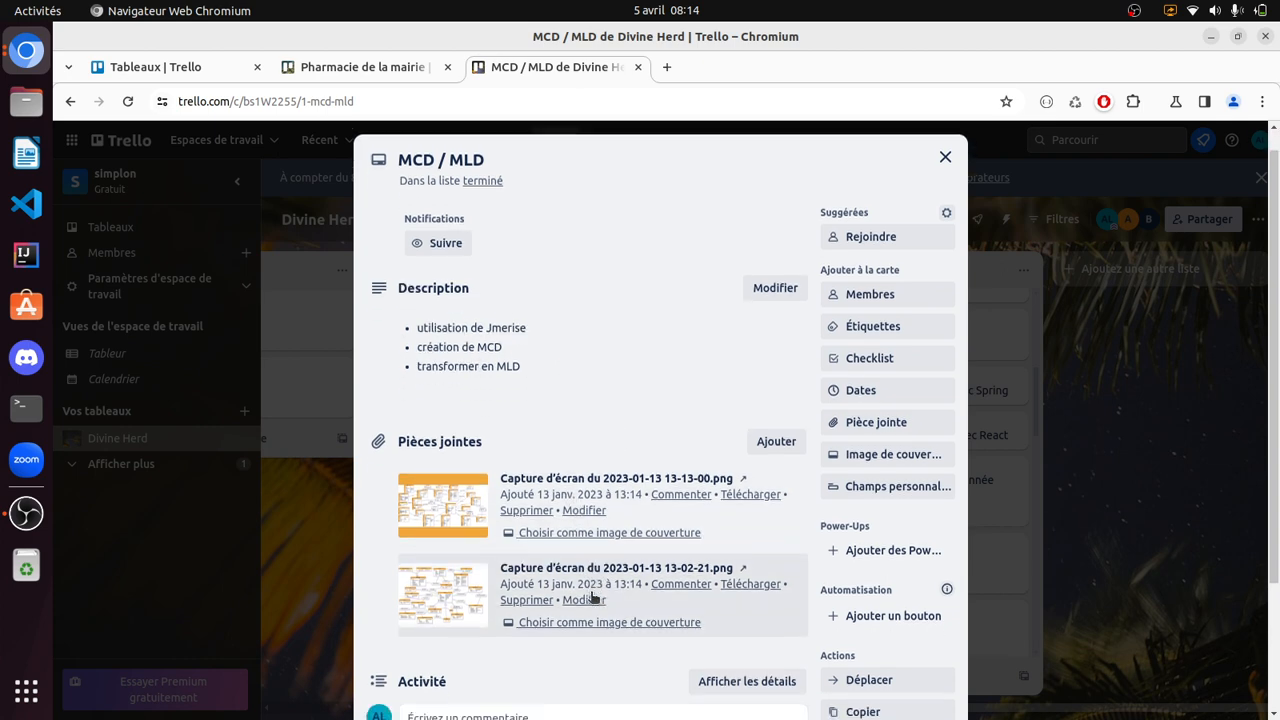
scroll(646, 457, up, 3)
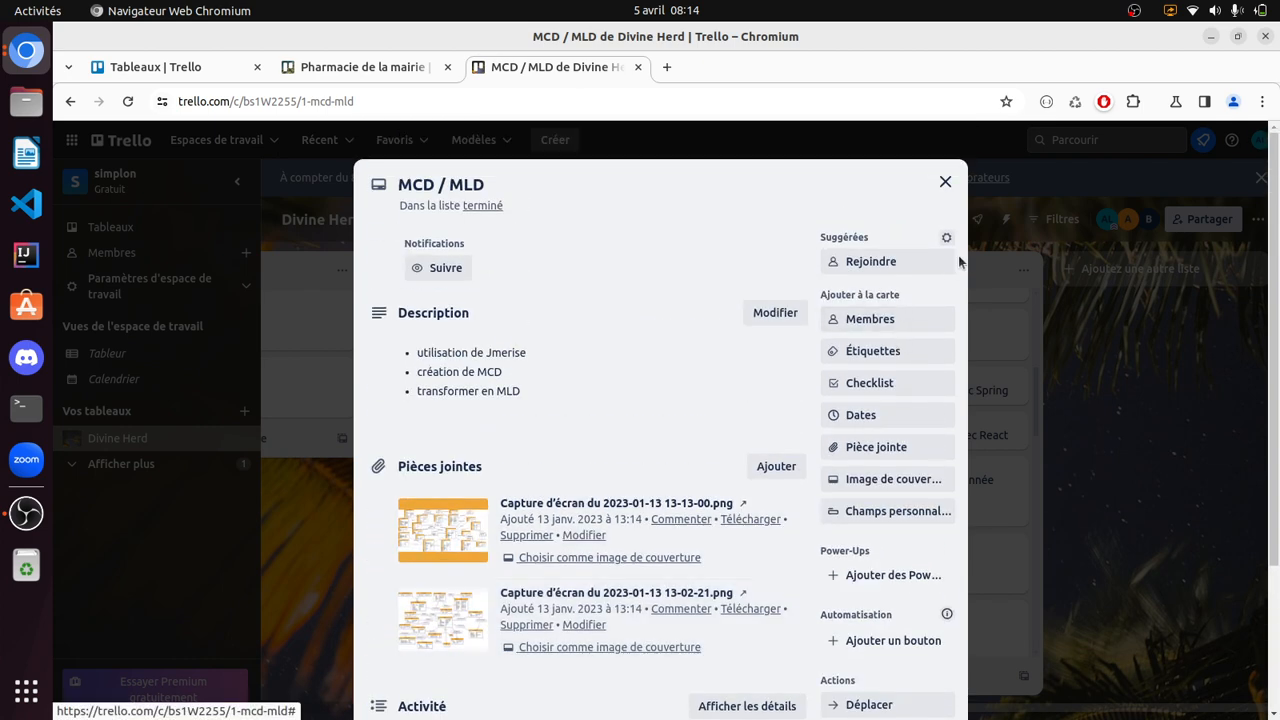
click(945, 181)
Look through the cards following MCD / MLD in the terminé list, from the initialisation tasks to the front-end tasks.
scroll(945, 542, down, 3)
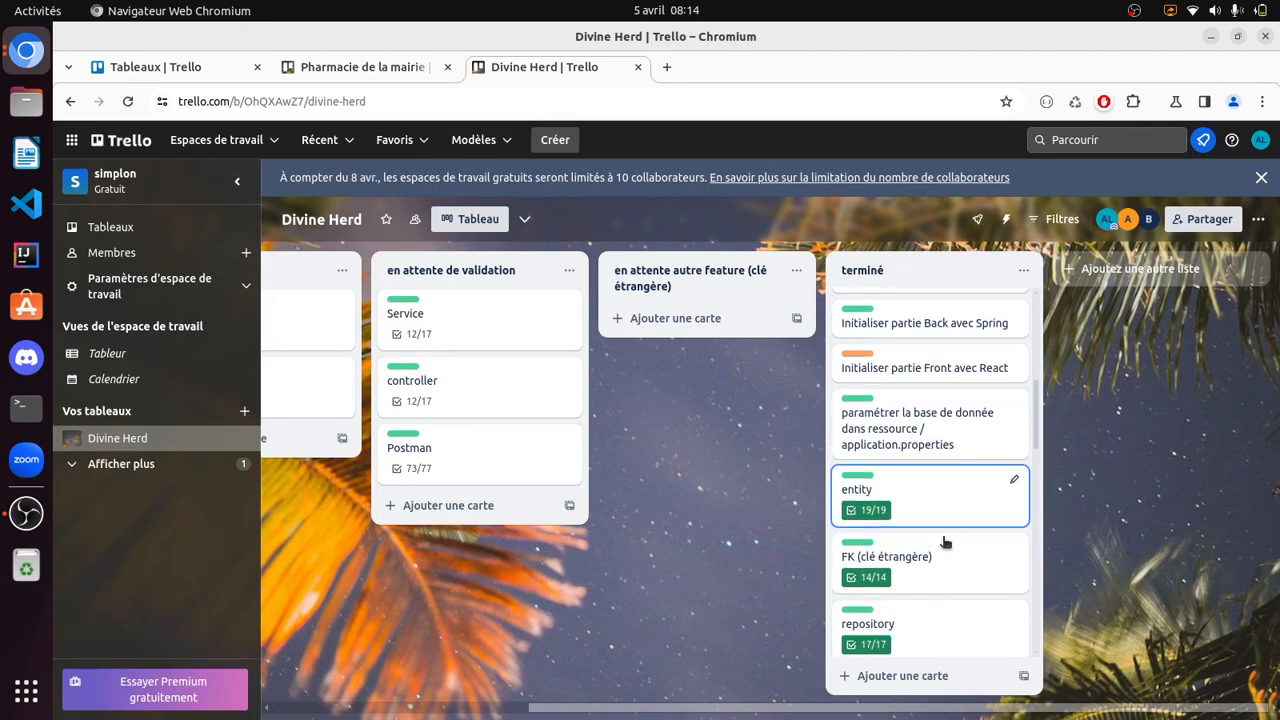
scroll(898, 372, up, 1)
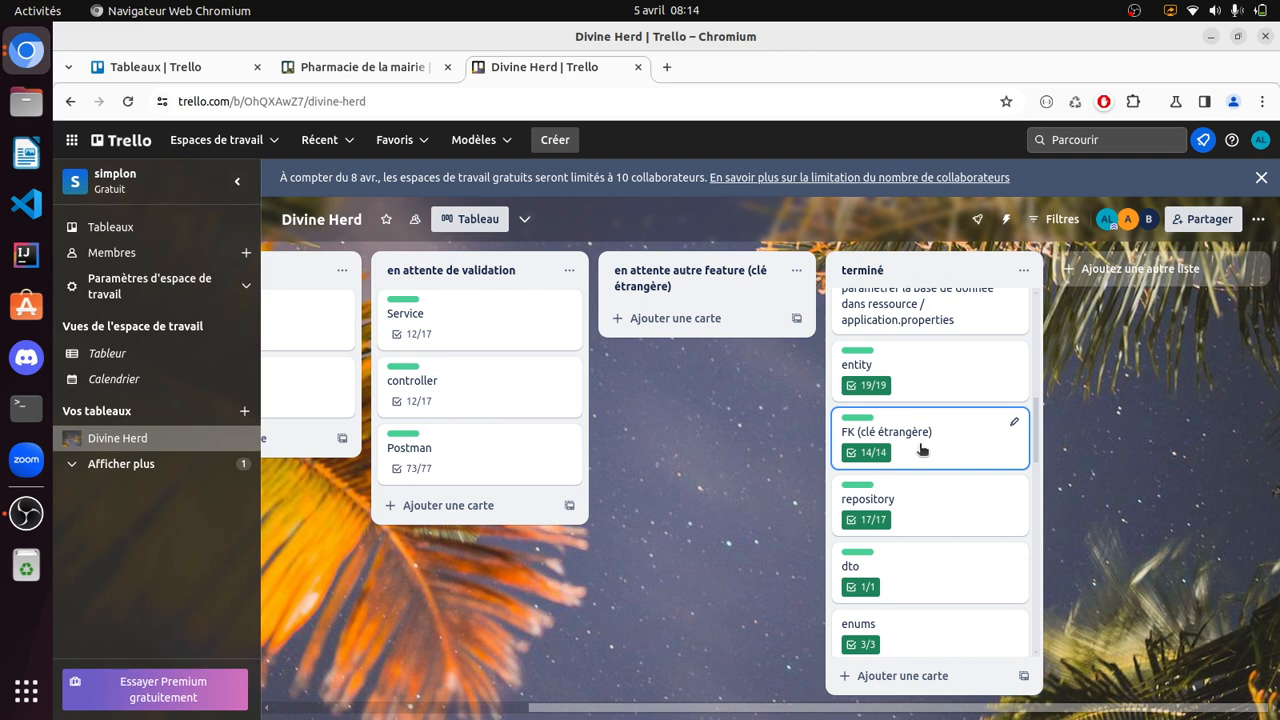
scroll(919, 446, down, 2)
scroll(919, 450, down, 2)
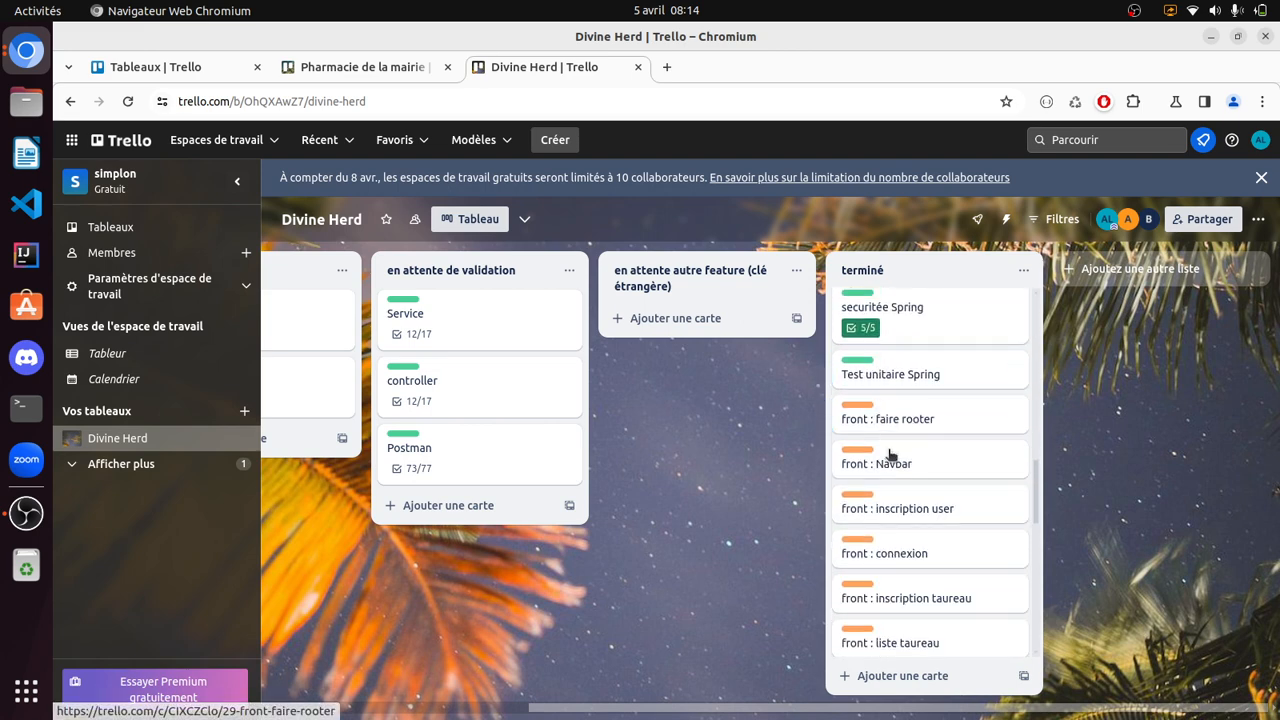
Find the Redaction card at the end of the terminé list and view its redaction checklist.
scroll(894, 481, down, 4)
scroll(897, 487, down, 5)
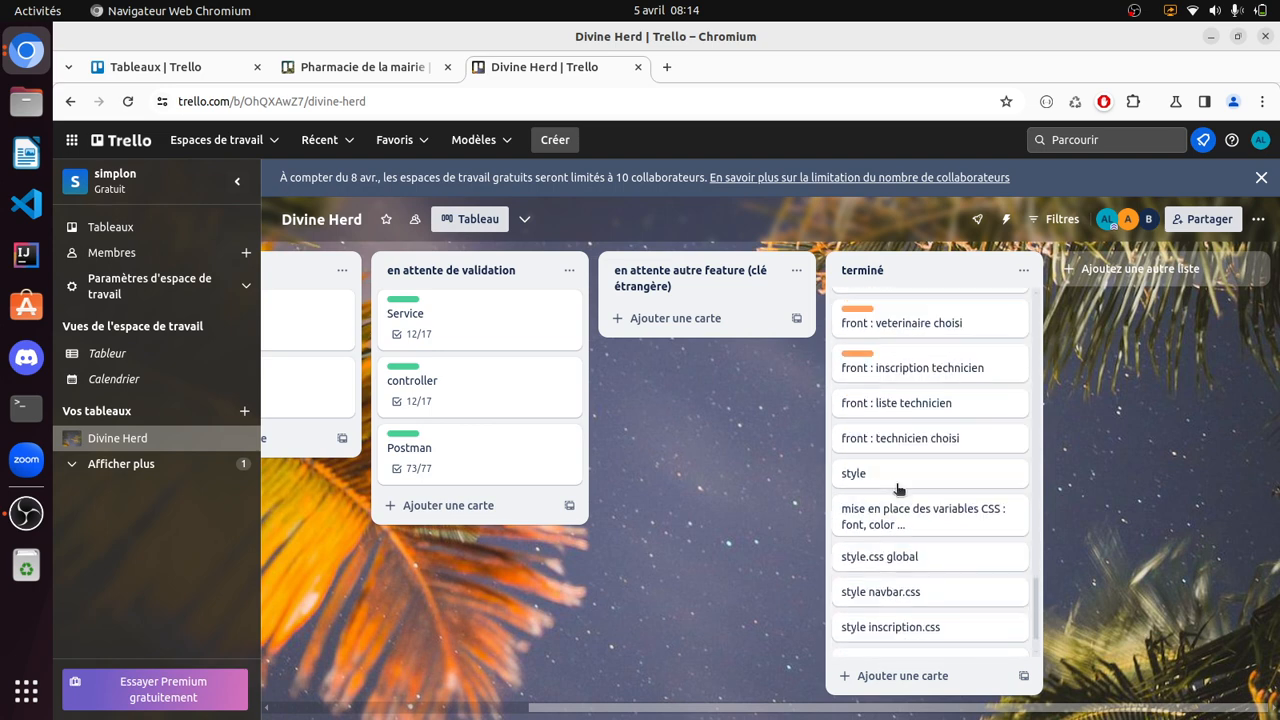
scroll(906, 497, down, 1)
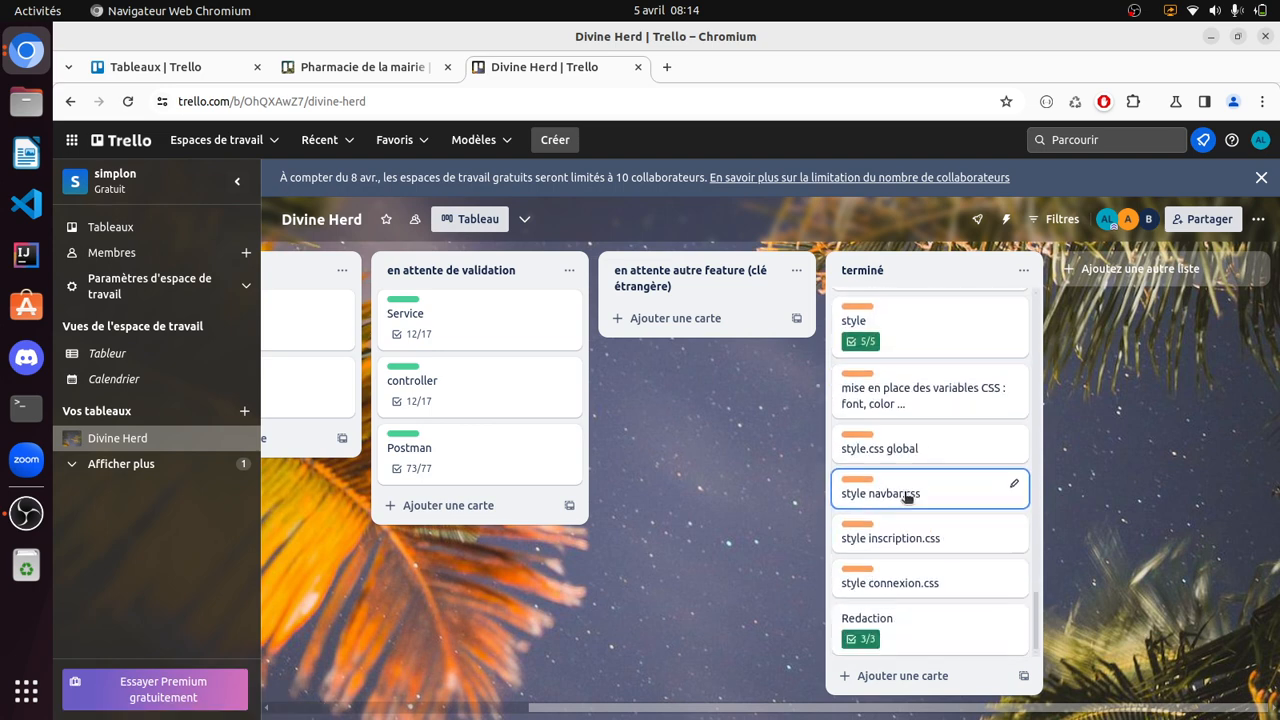
click(909, 626)
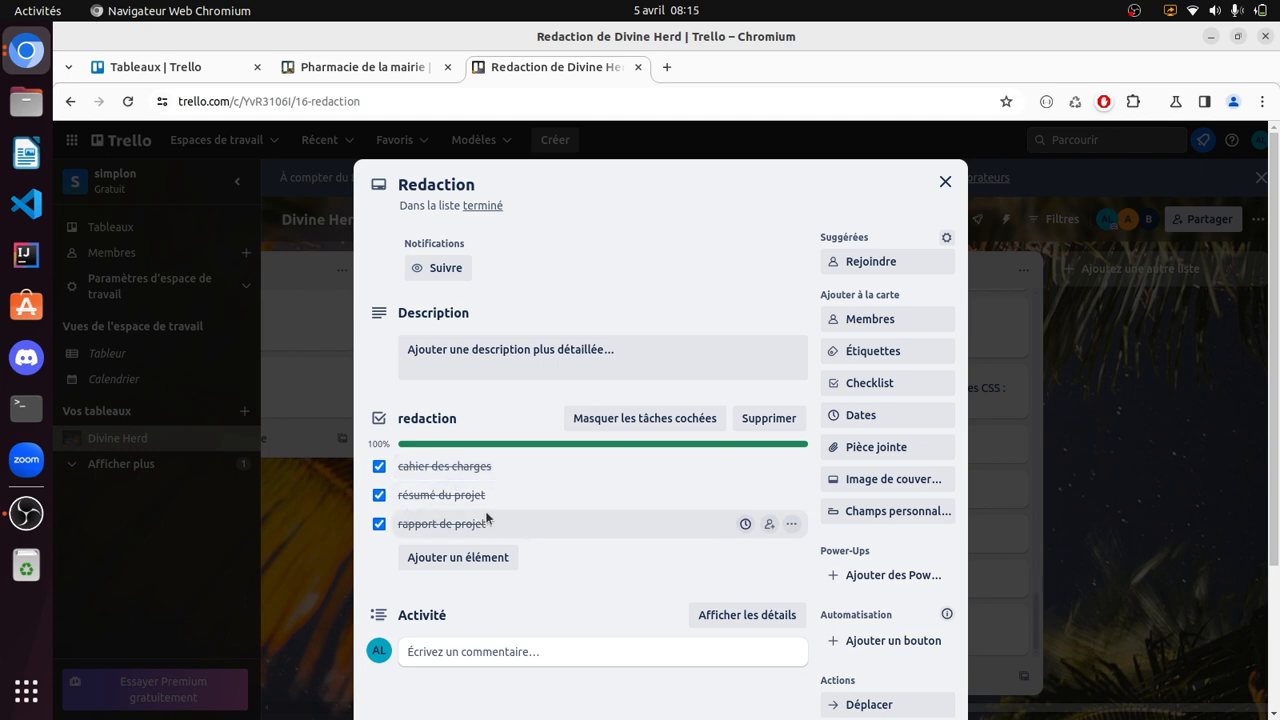
click(945, 181)
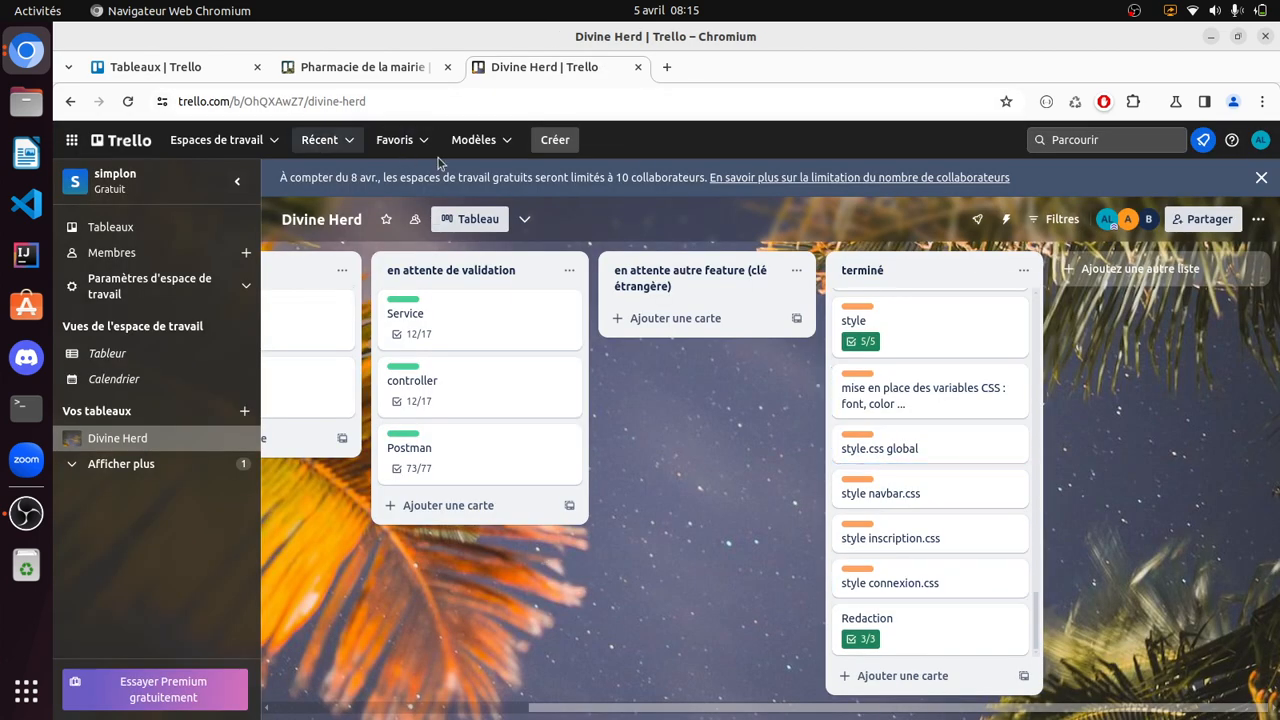
Create a board titled "test youtube" in the Espace de travail Trello workspace from the boards overview.
click(195, 70)
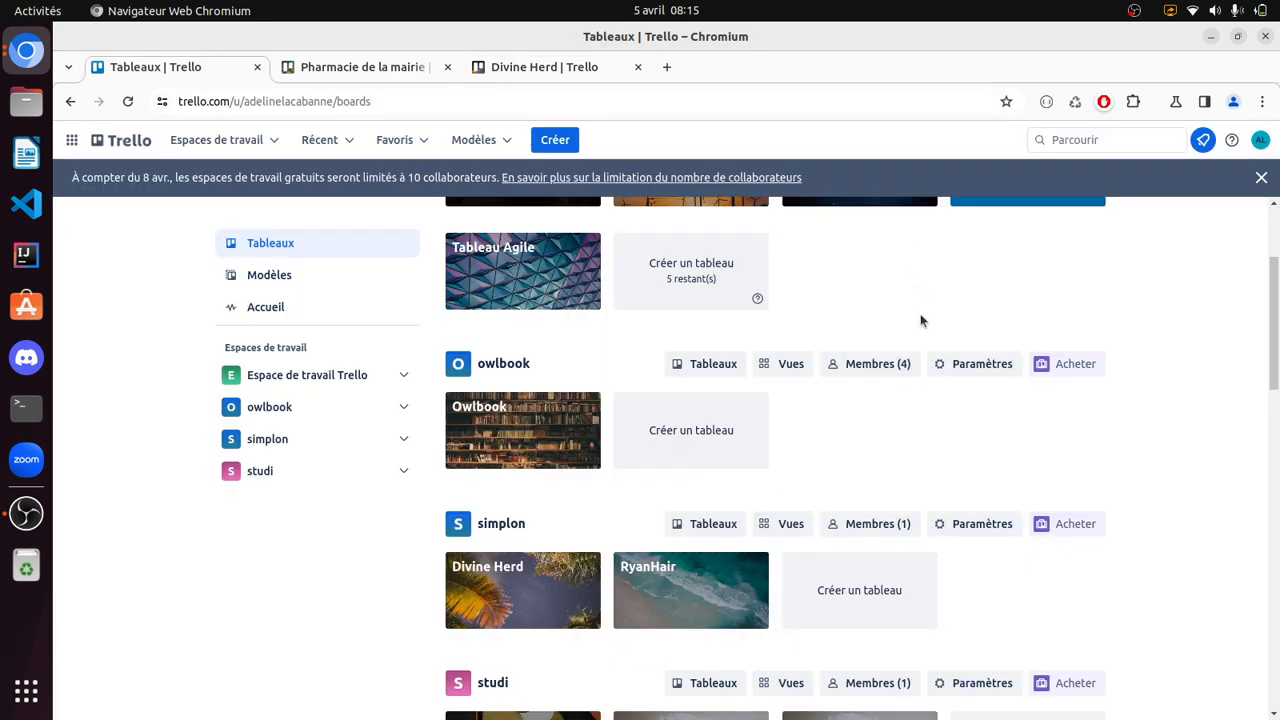
click(554, 142)
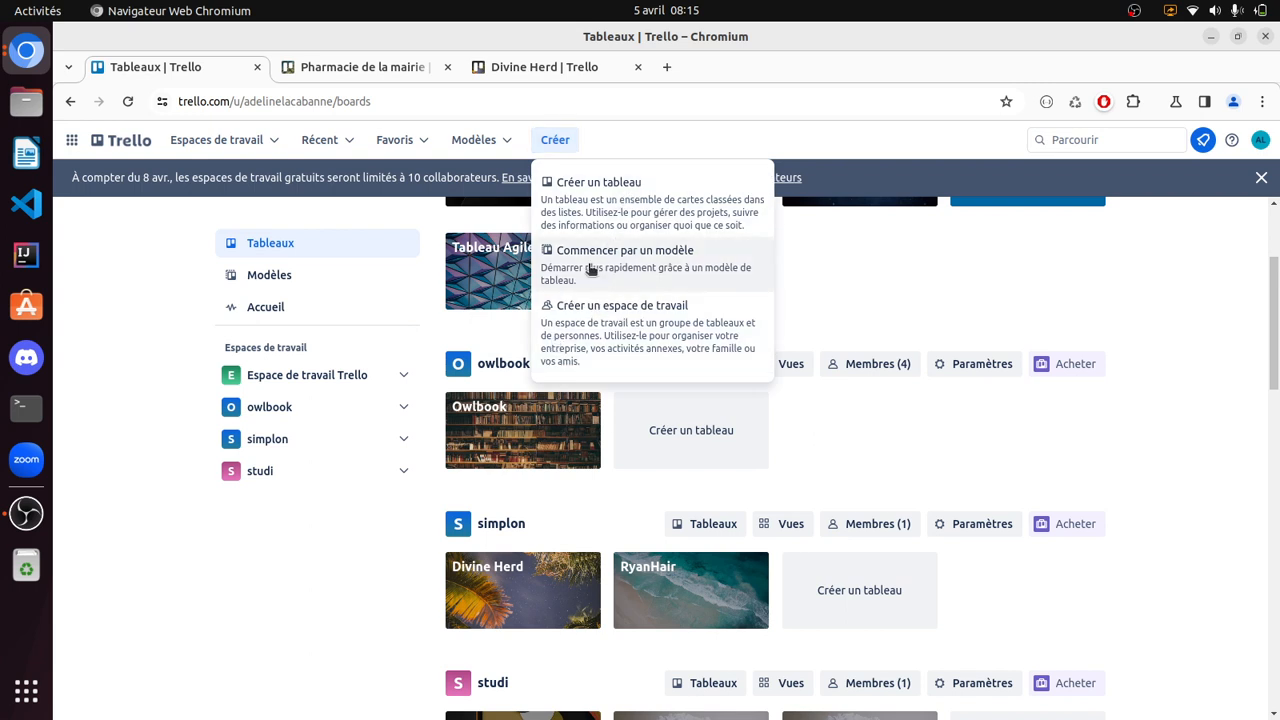
click(629, 200)
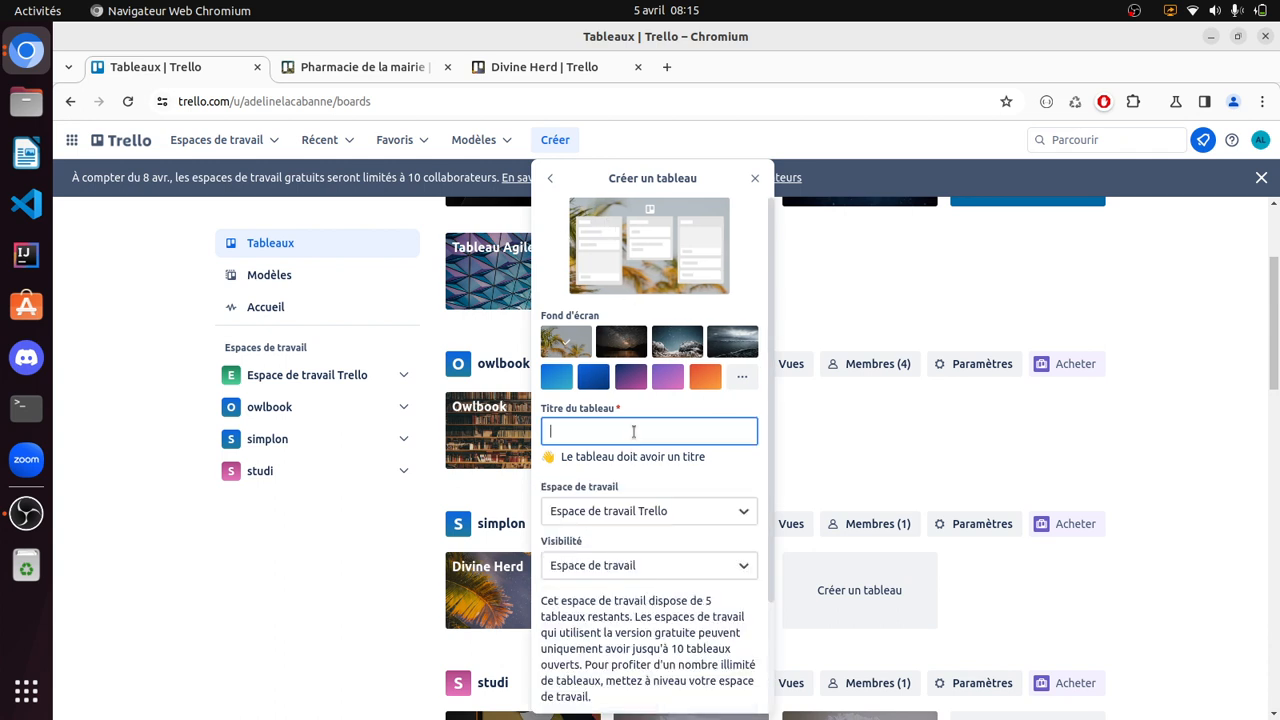
click(634, 431)
text(test youtube)
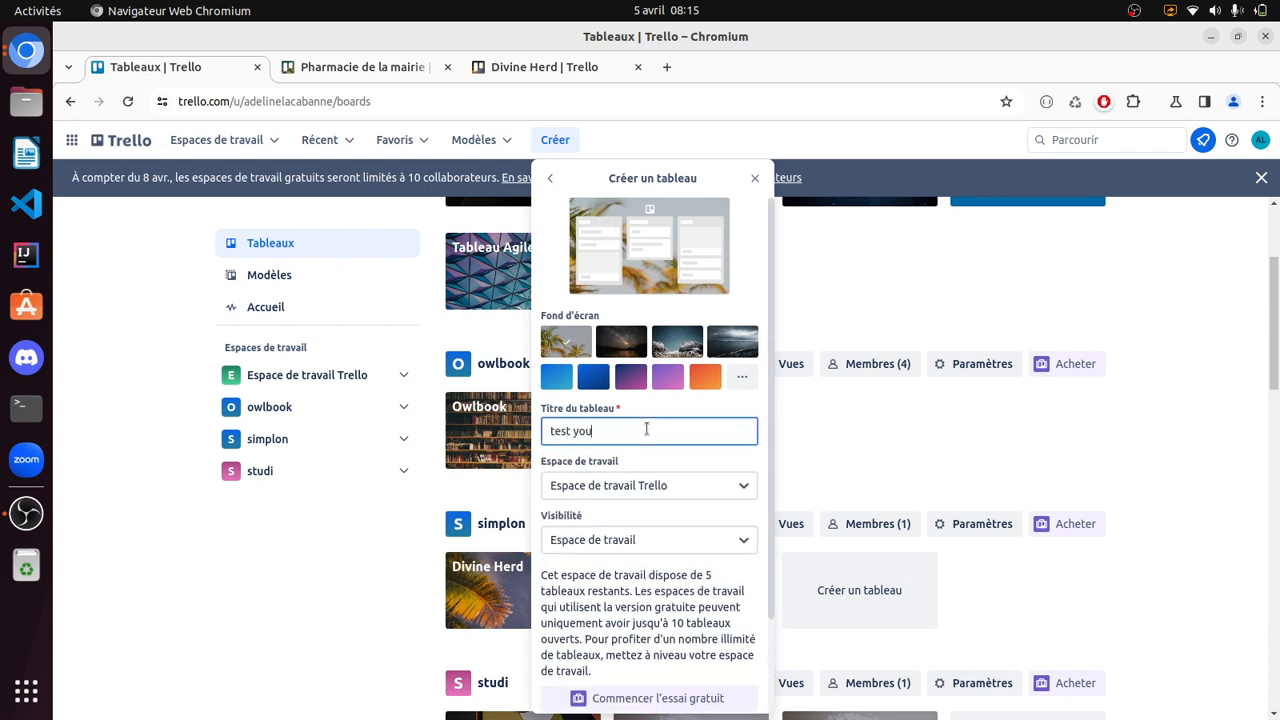
click(716, 489)
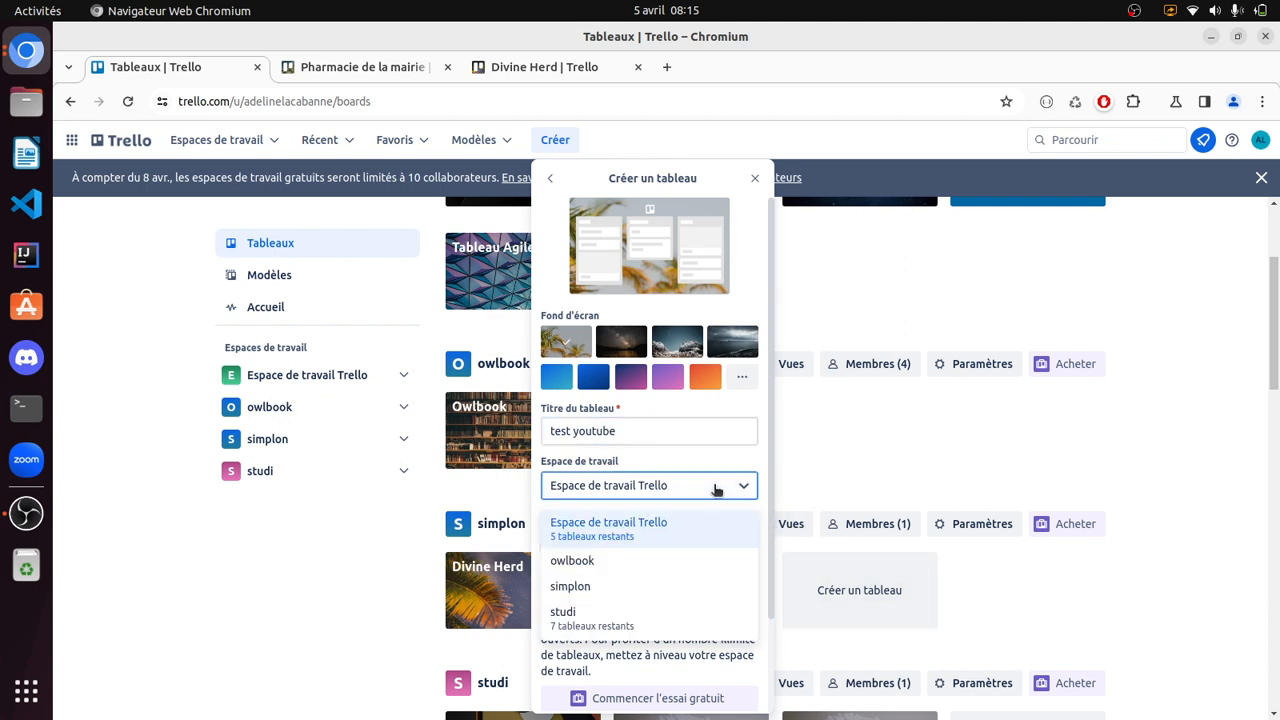
click(716, 489)
scroll(728, 491, down, 3)
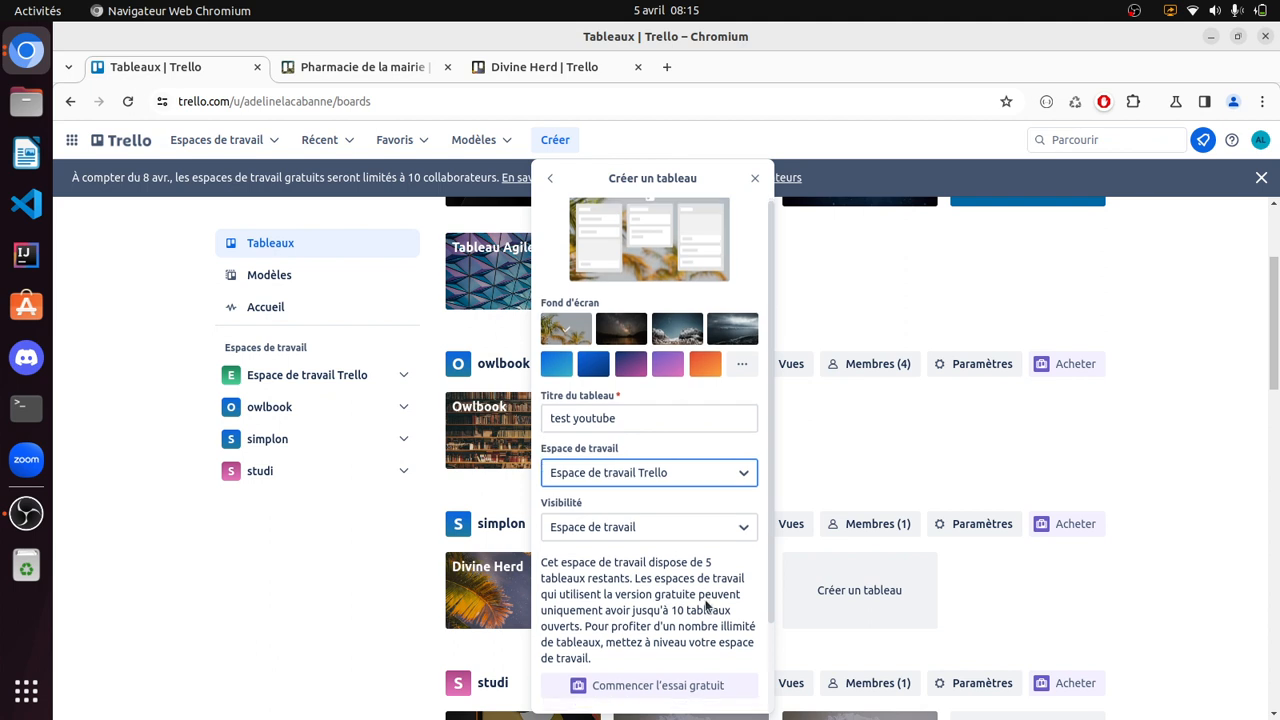
click(692, 630)
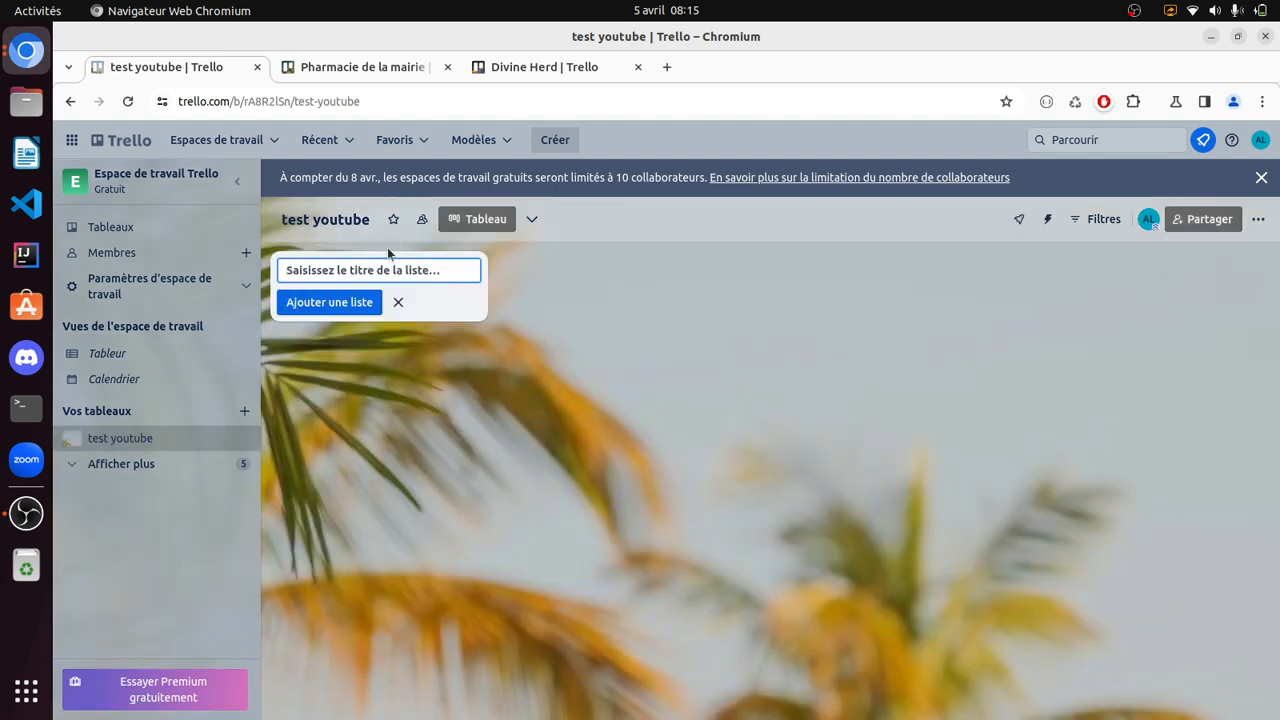
Add the lists "A faire", "En cours" and "Test" to the test youtube board.
text(A faire)
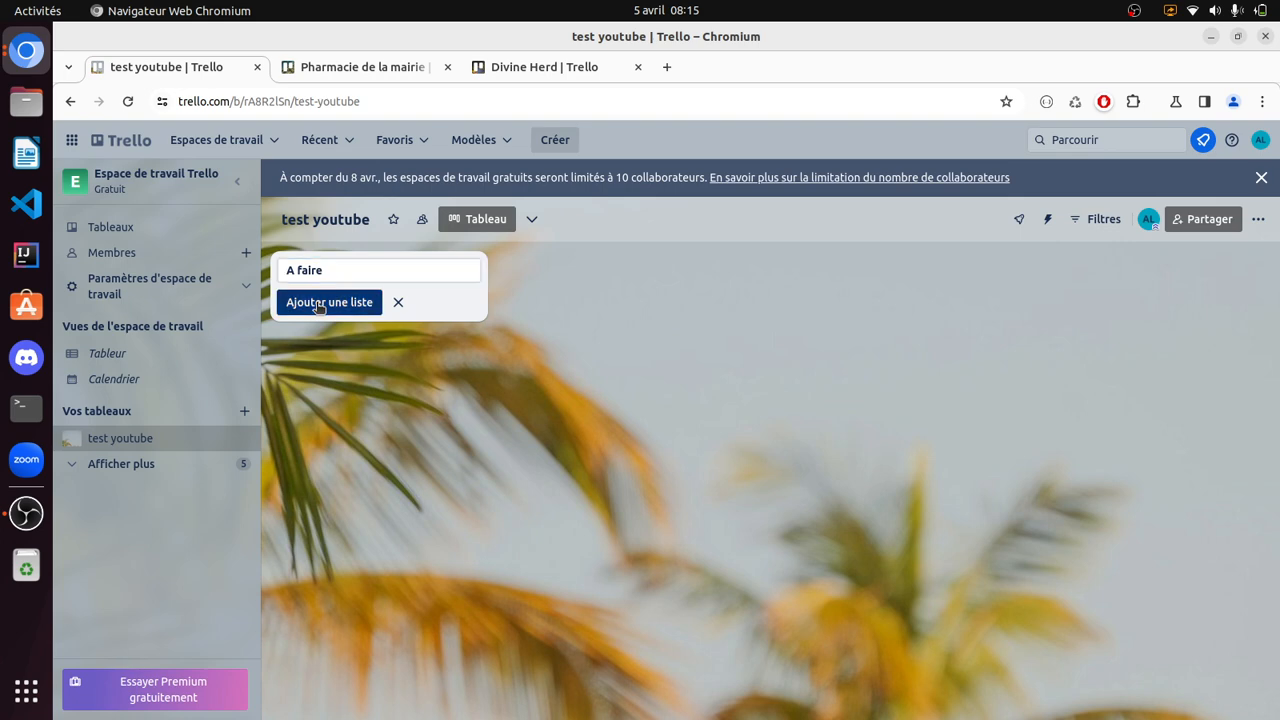
click(332, 301)
text(E)
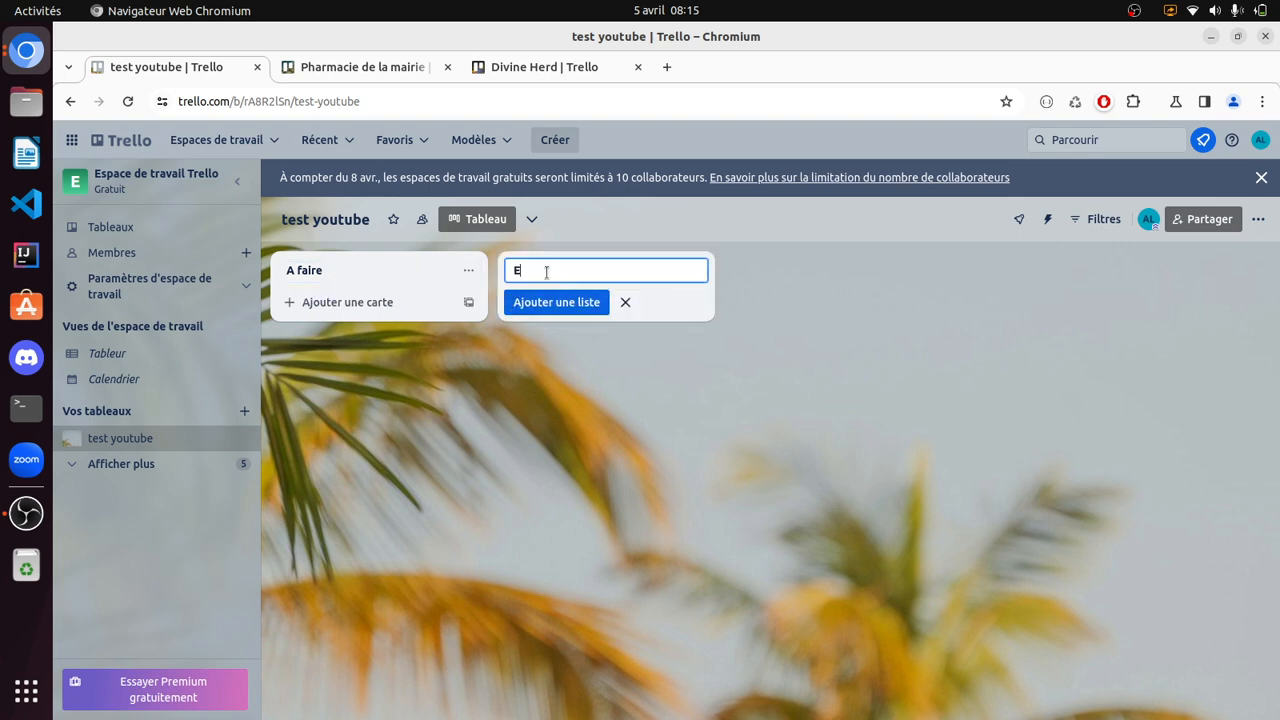
text(n cours)
click(551, 304)
text(Te)
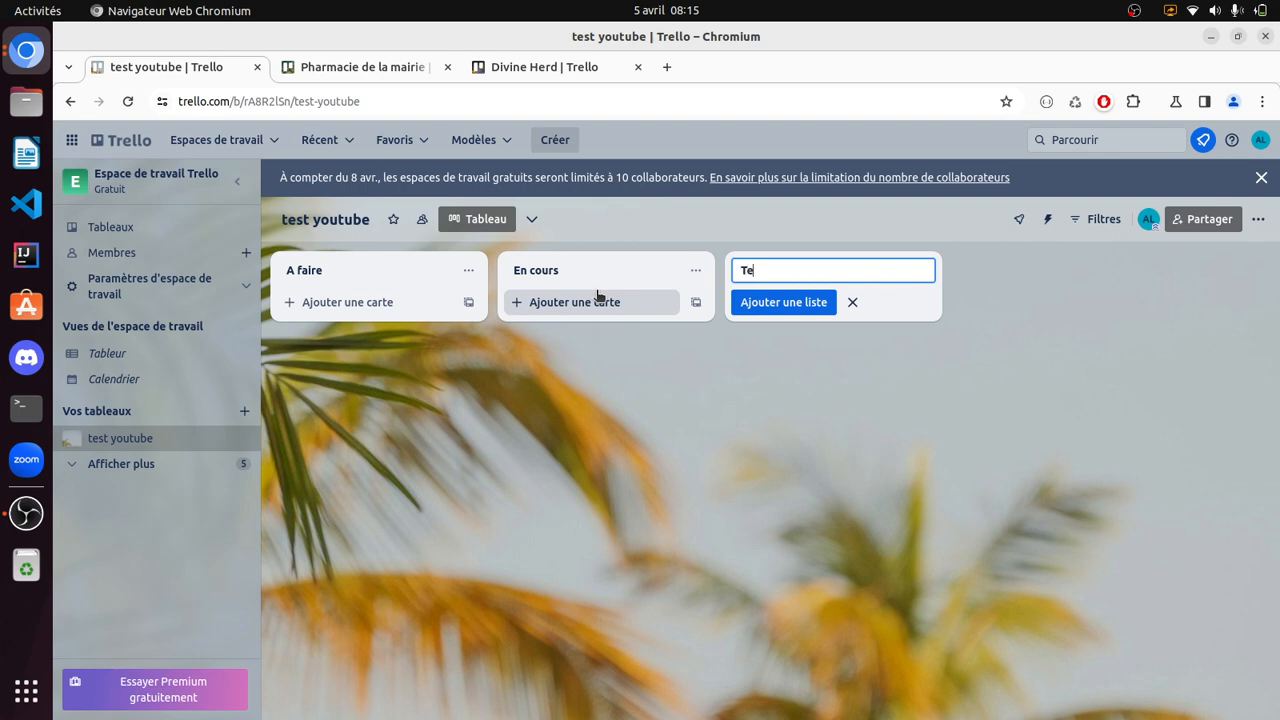
text(st)
click(766, 305)
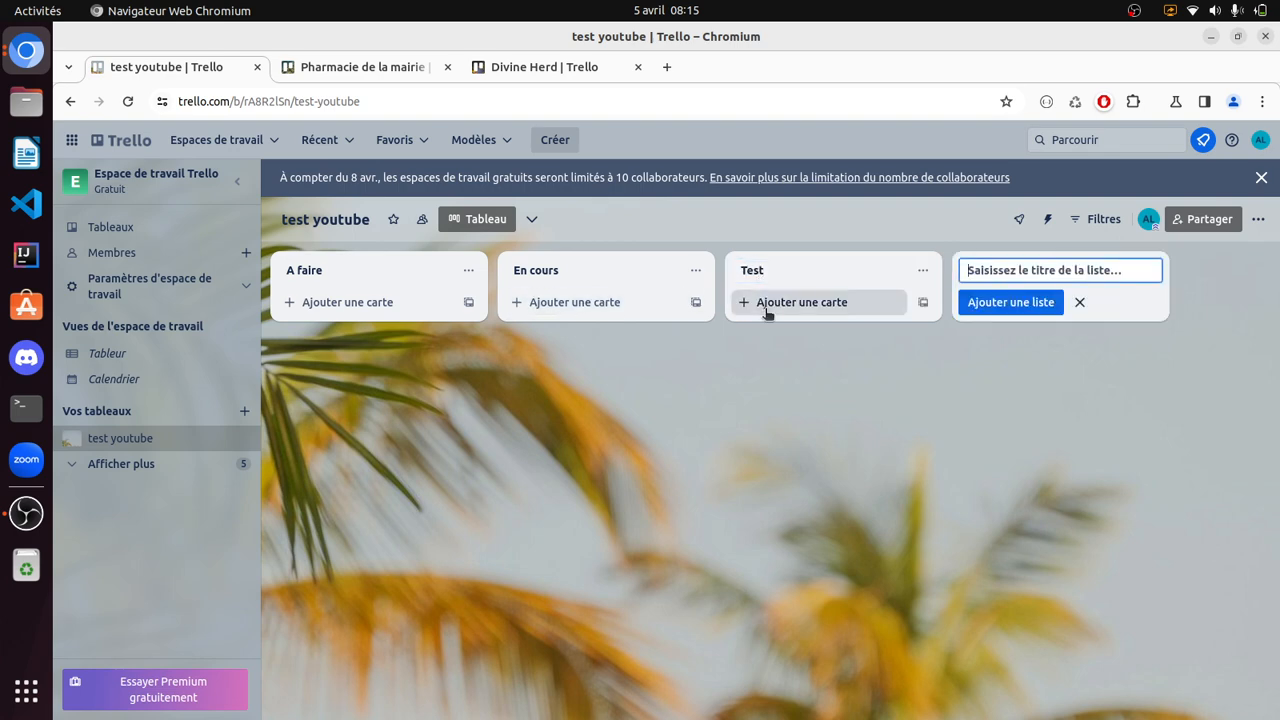
Add the lists "Validation client" and "Terminé" after the Test list.
text(V)
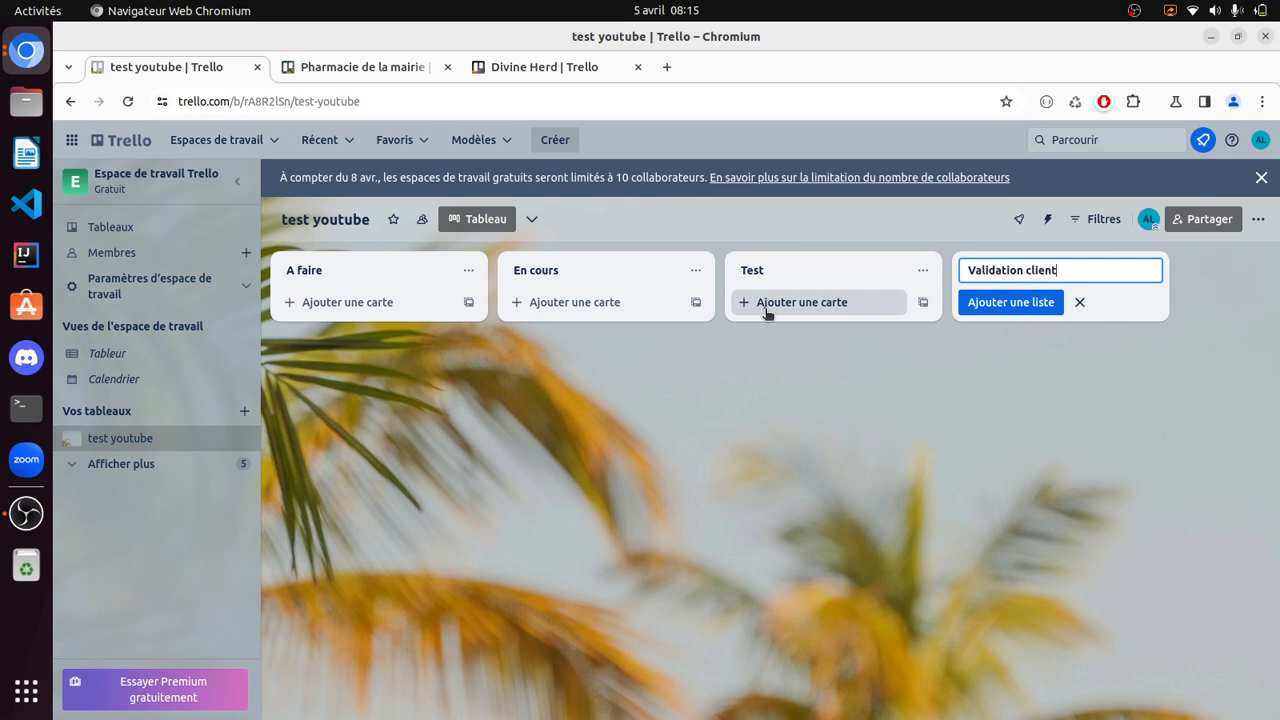
text(alidation client)
click(1000, 304)
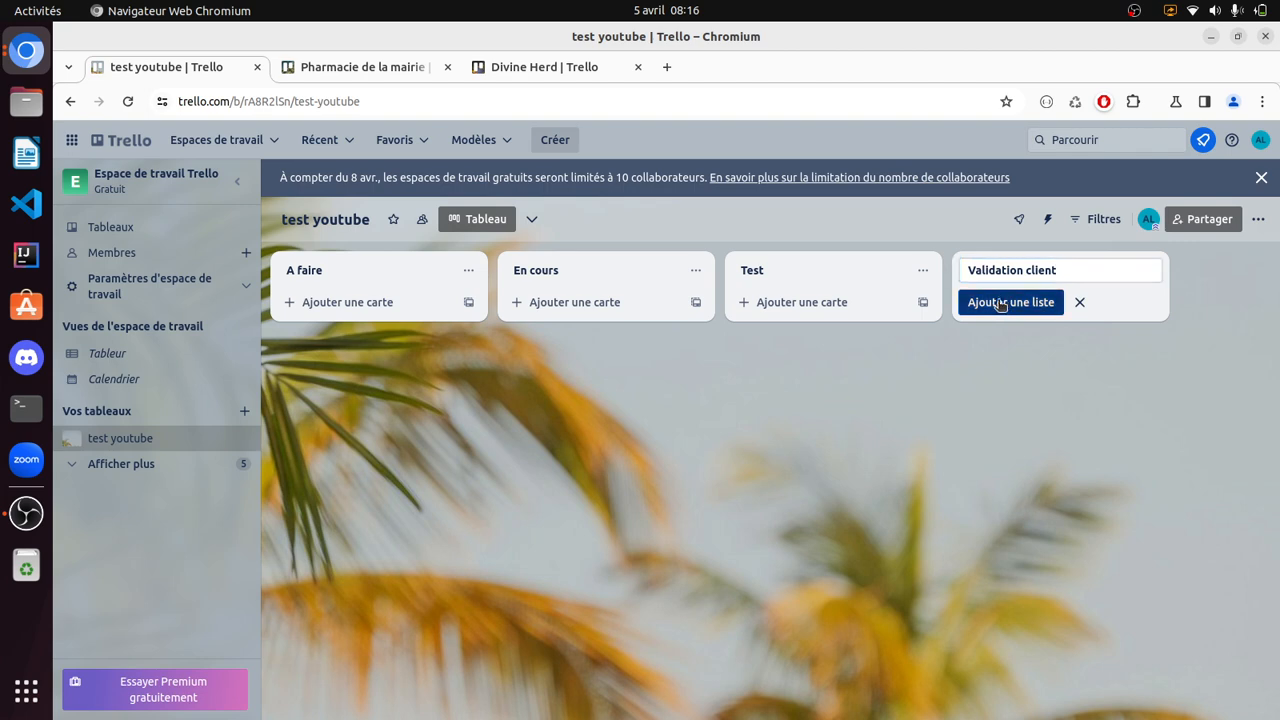
text(Terminé)
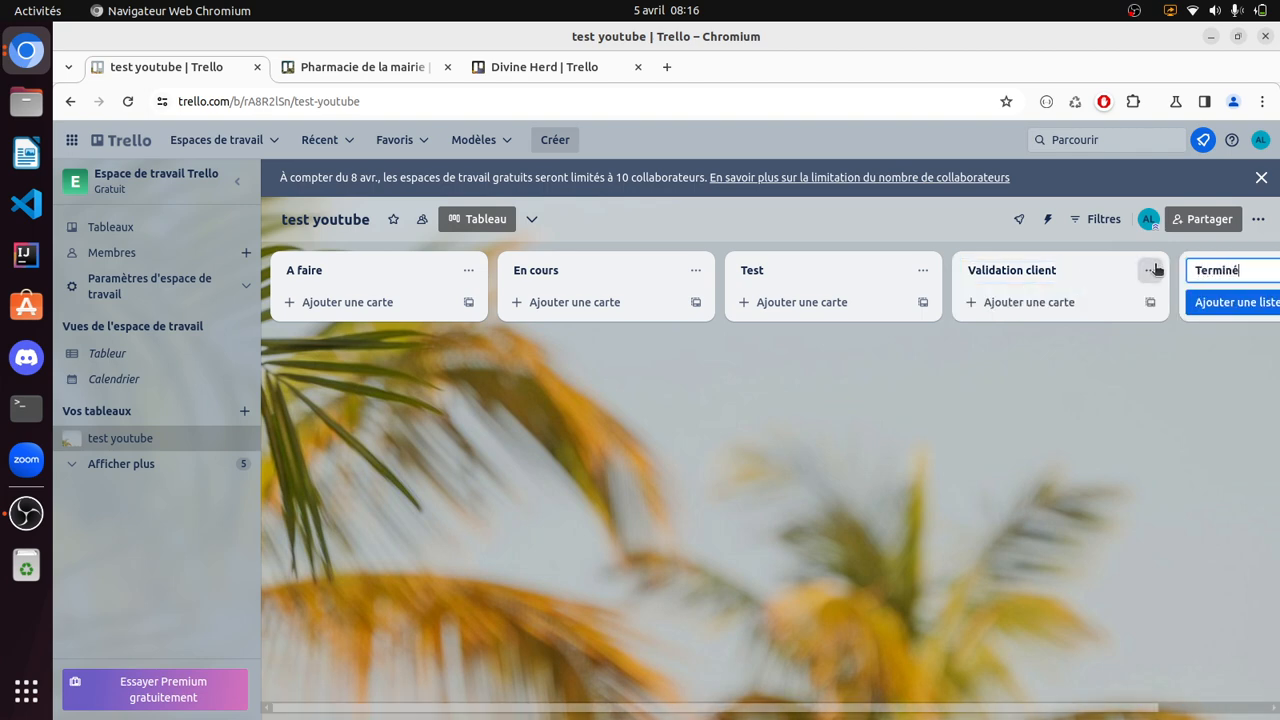
click(1256, 299)
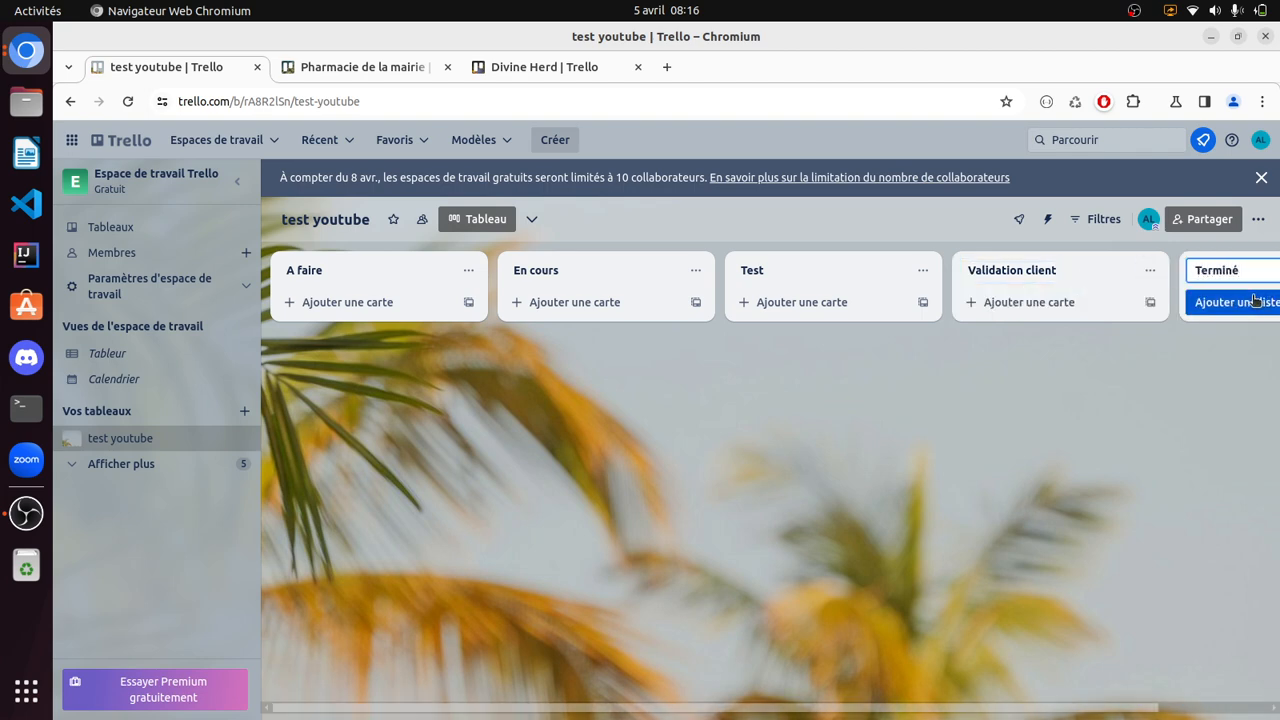
click(904, 459)
click(1215, 268)
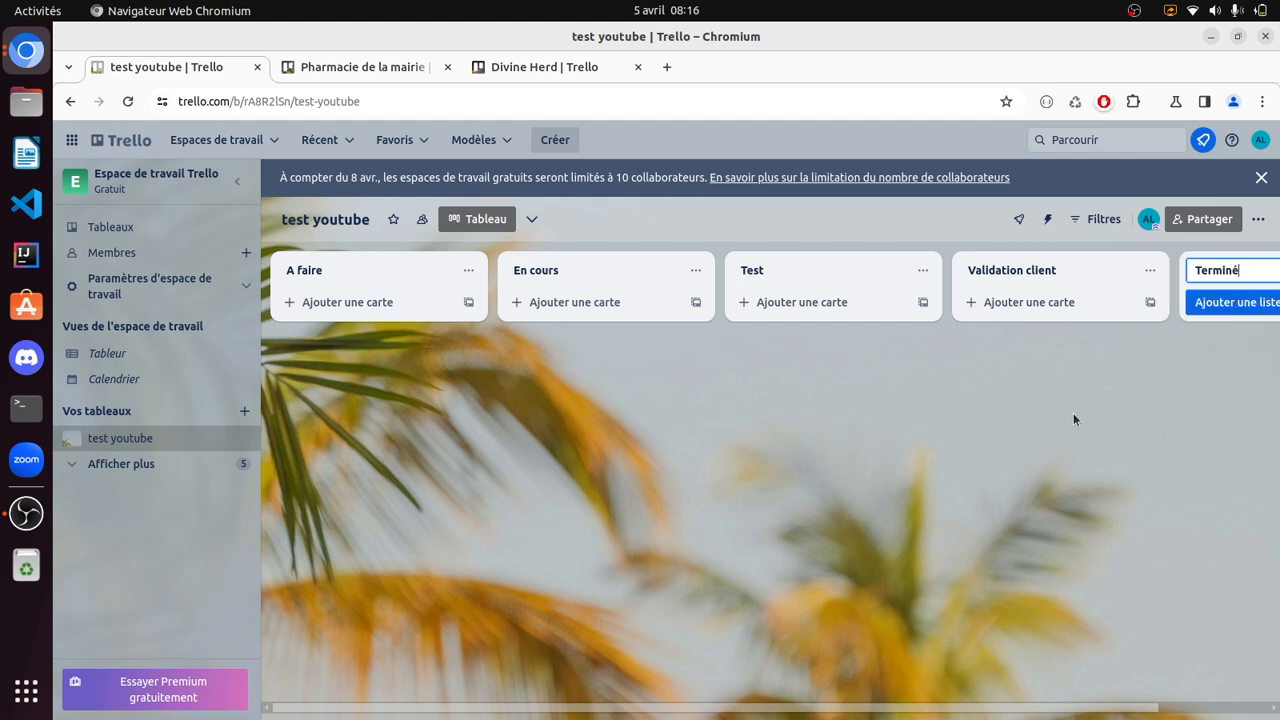
click(1222, 302)
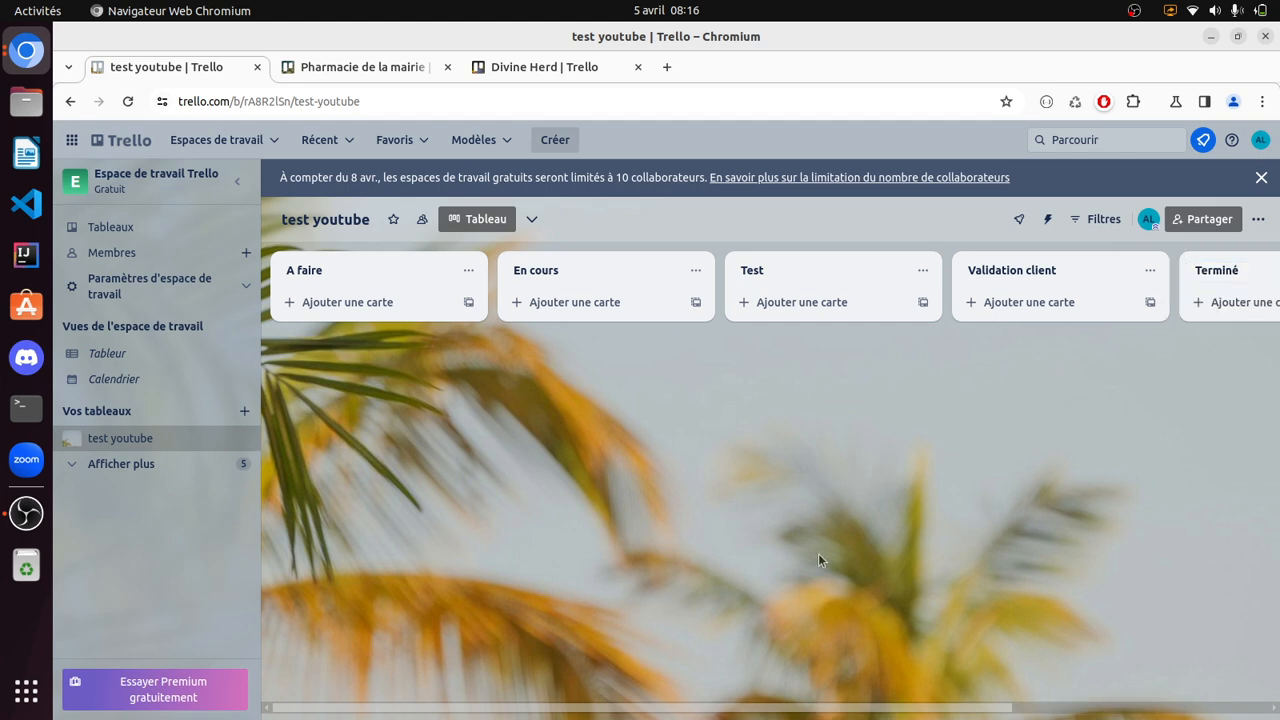
Add the cards "cahier des charges", "étude des technos", "maquette" and "wireframe" to the A faire list.
click(378, 304)
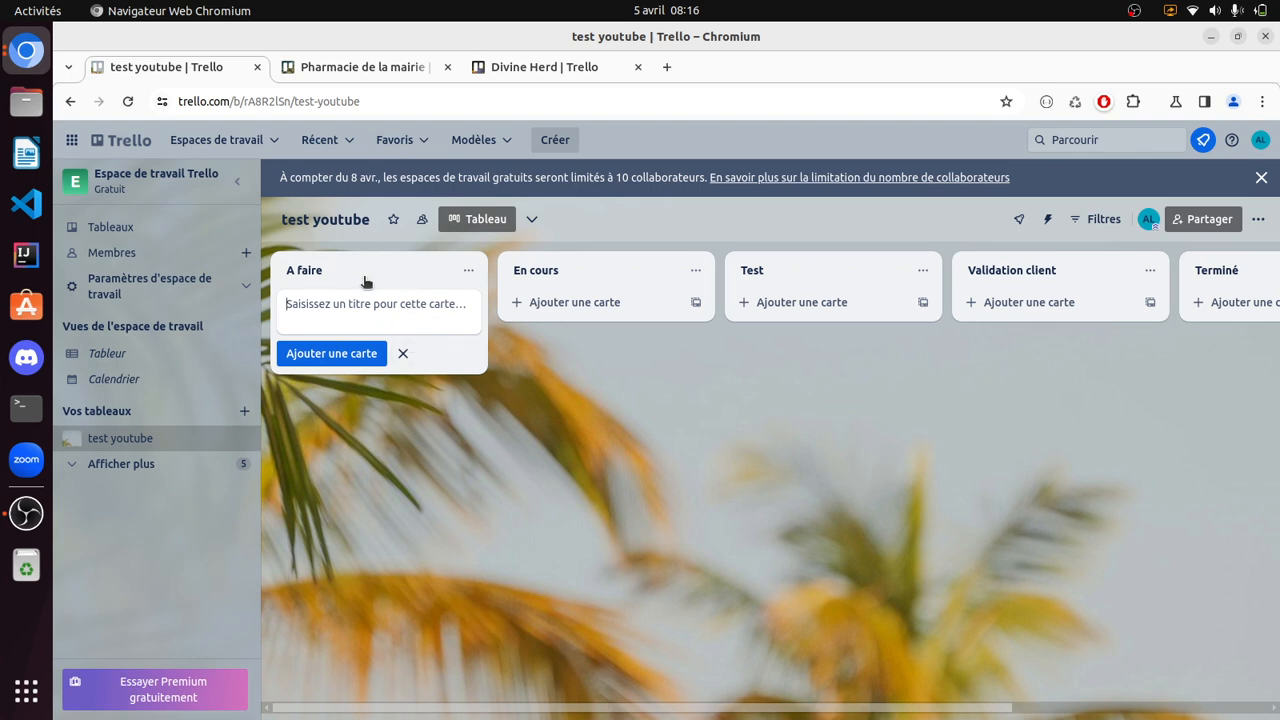
text(cahier des charges)
click(344, 353)
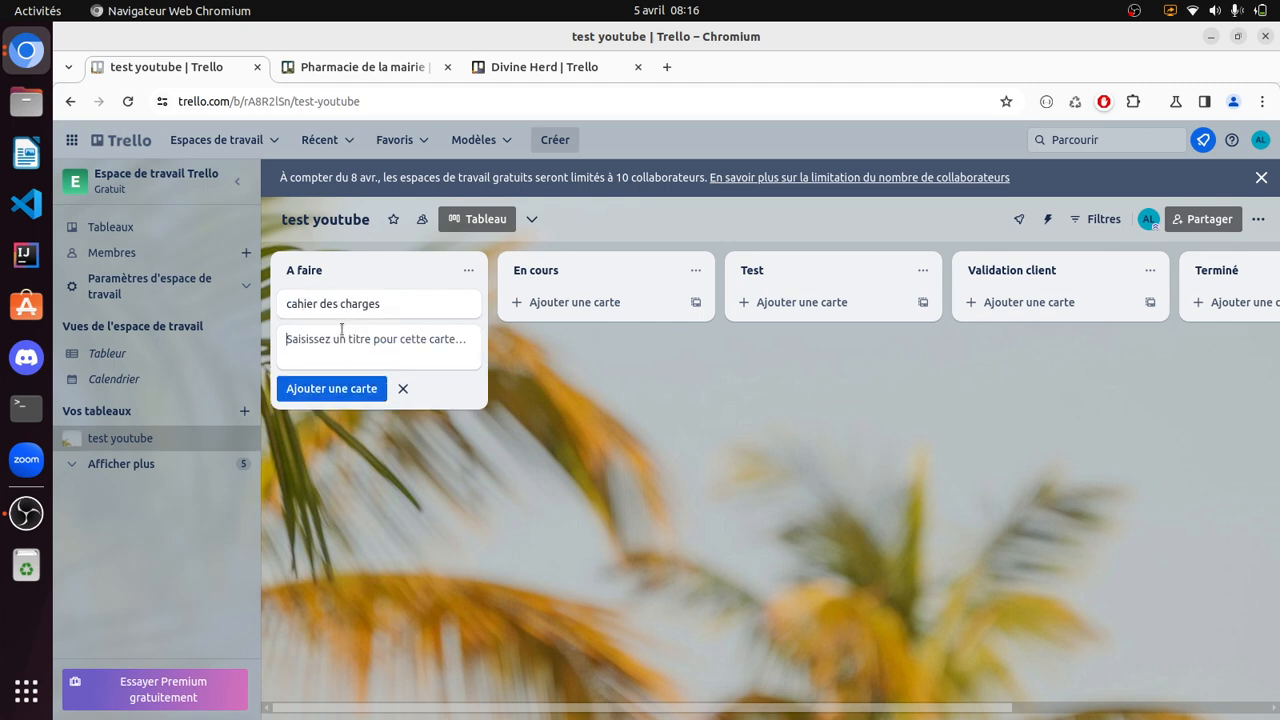
text(étude des technos)
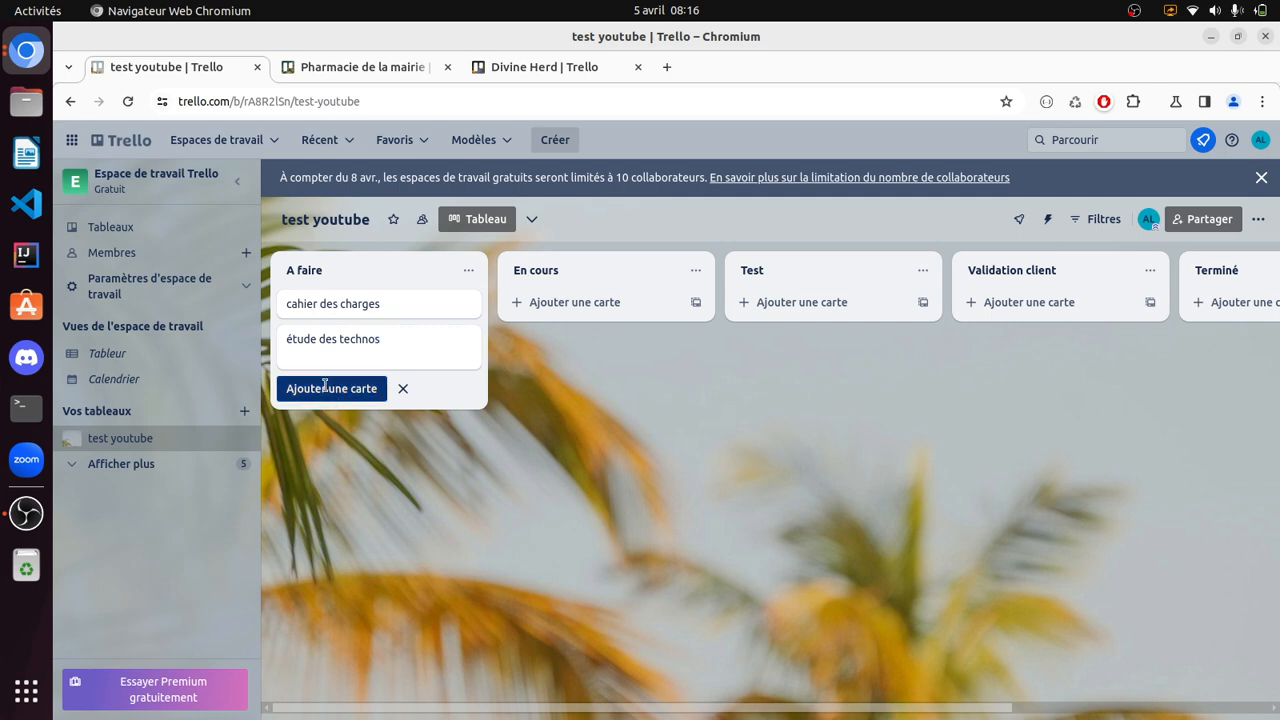
click(340, 387)
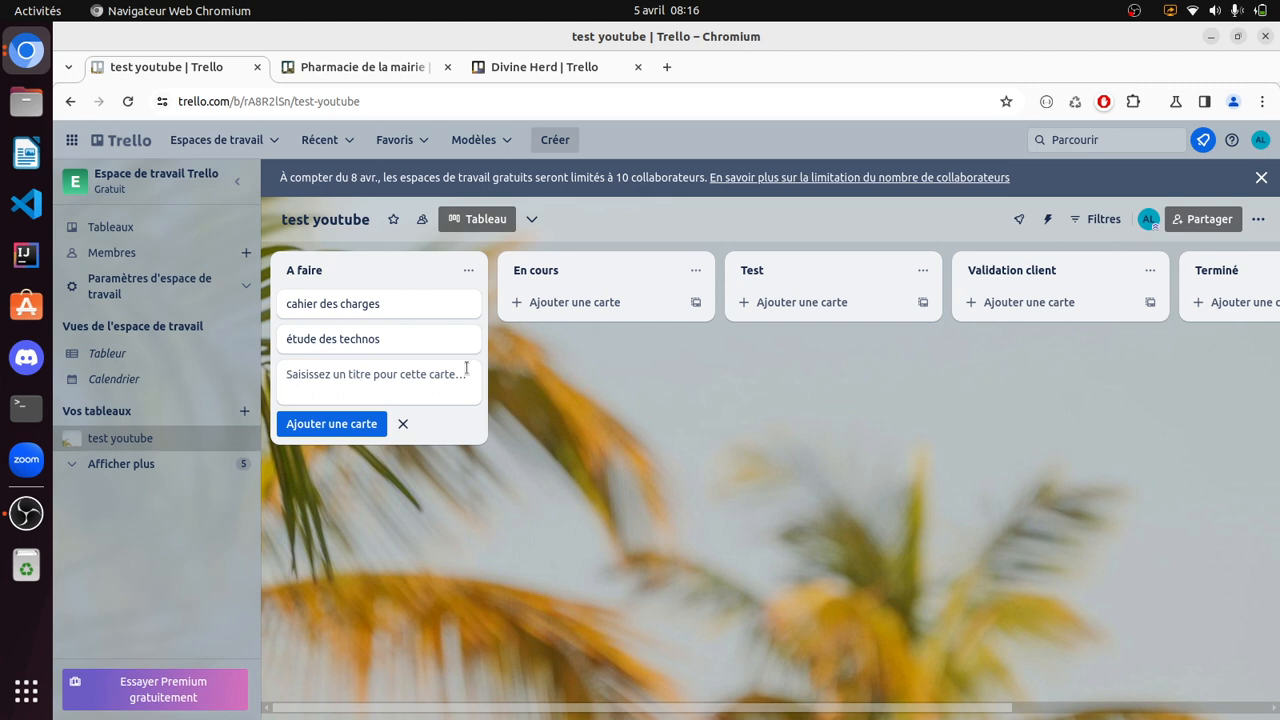
text(maquette)
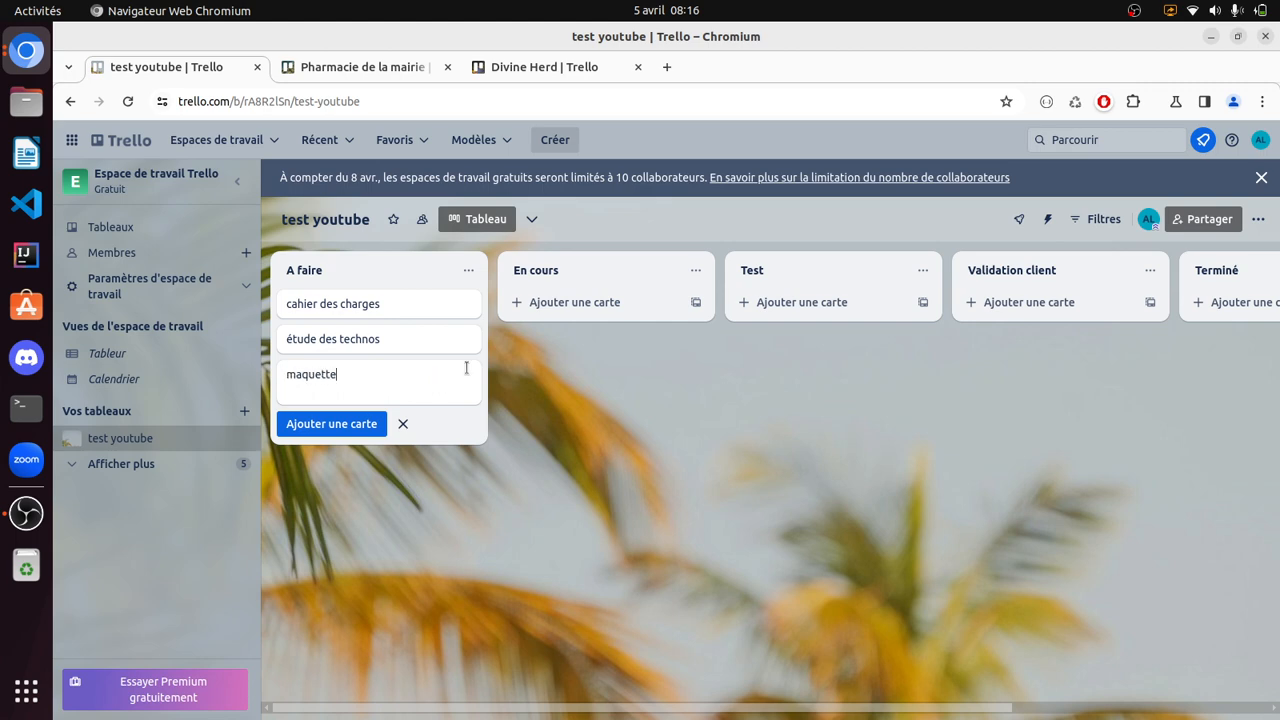
click(355, 422)
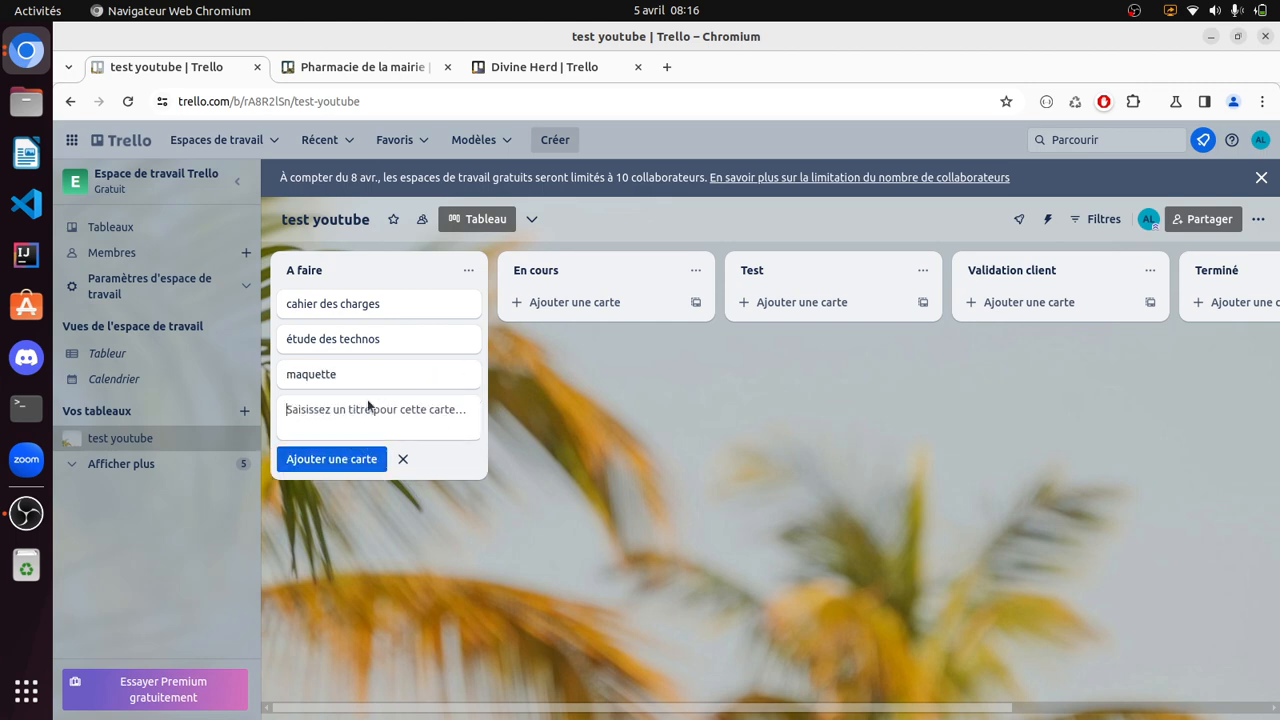
text(wireframe)
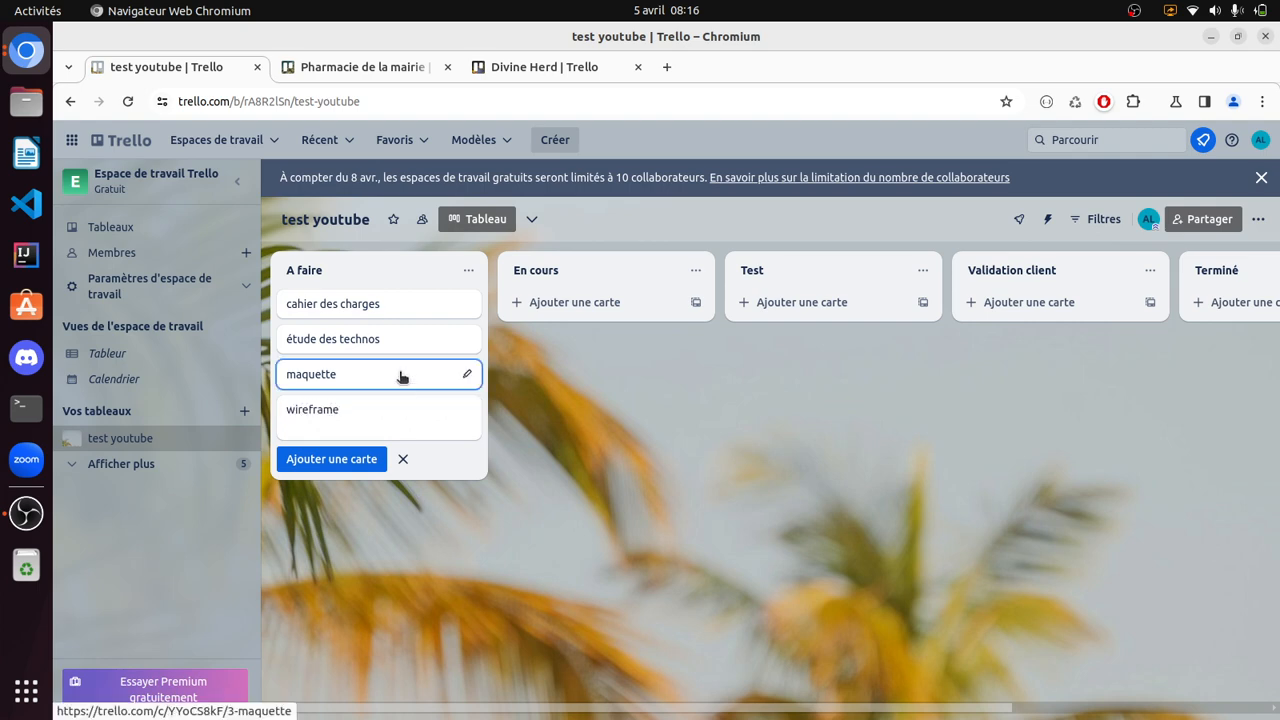
Open the maquette card and view its description editor without entering text.
click(400, 374)
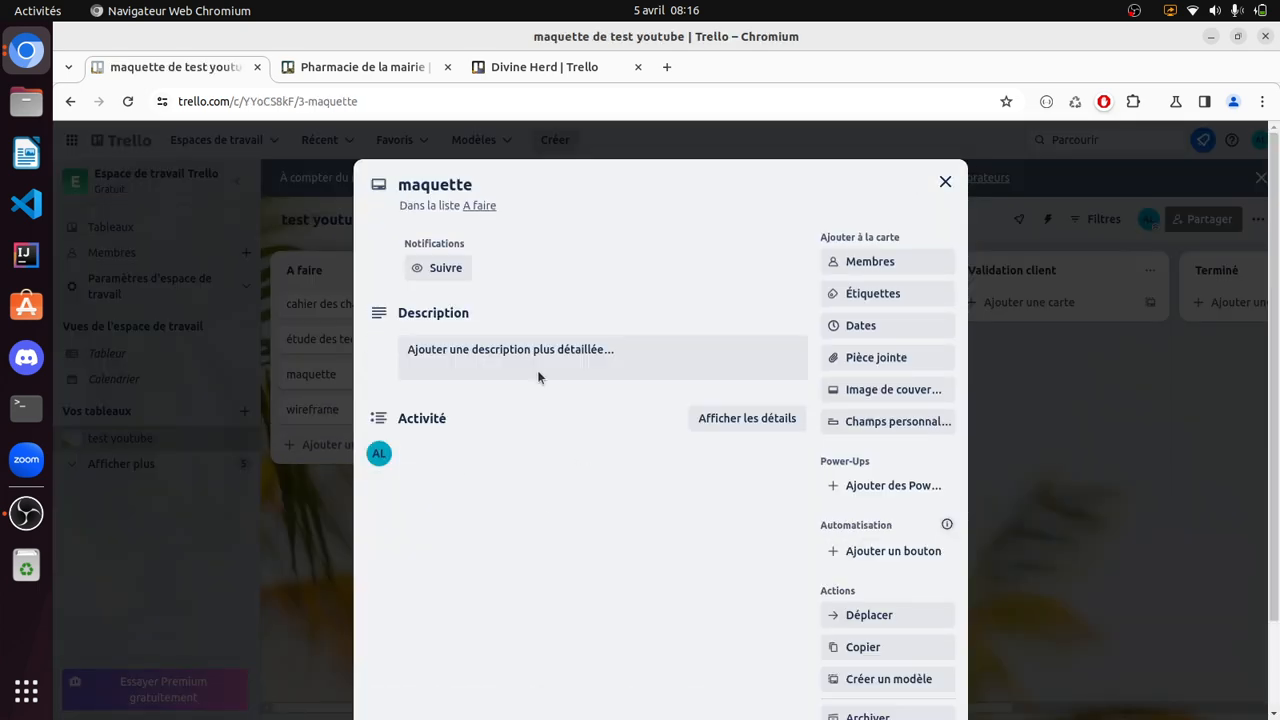
click(610, 348)
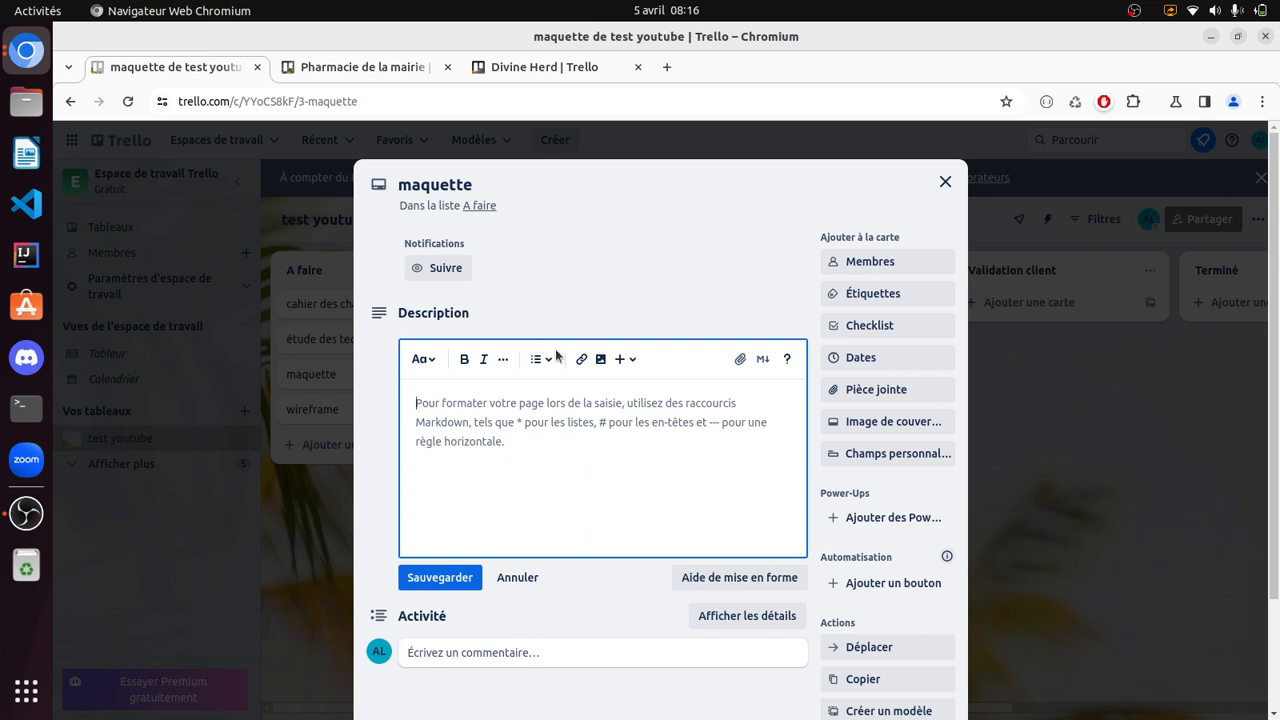
click(588, 595)
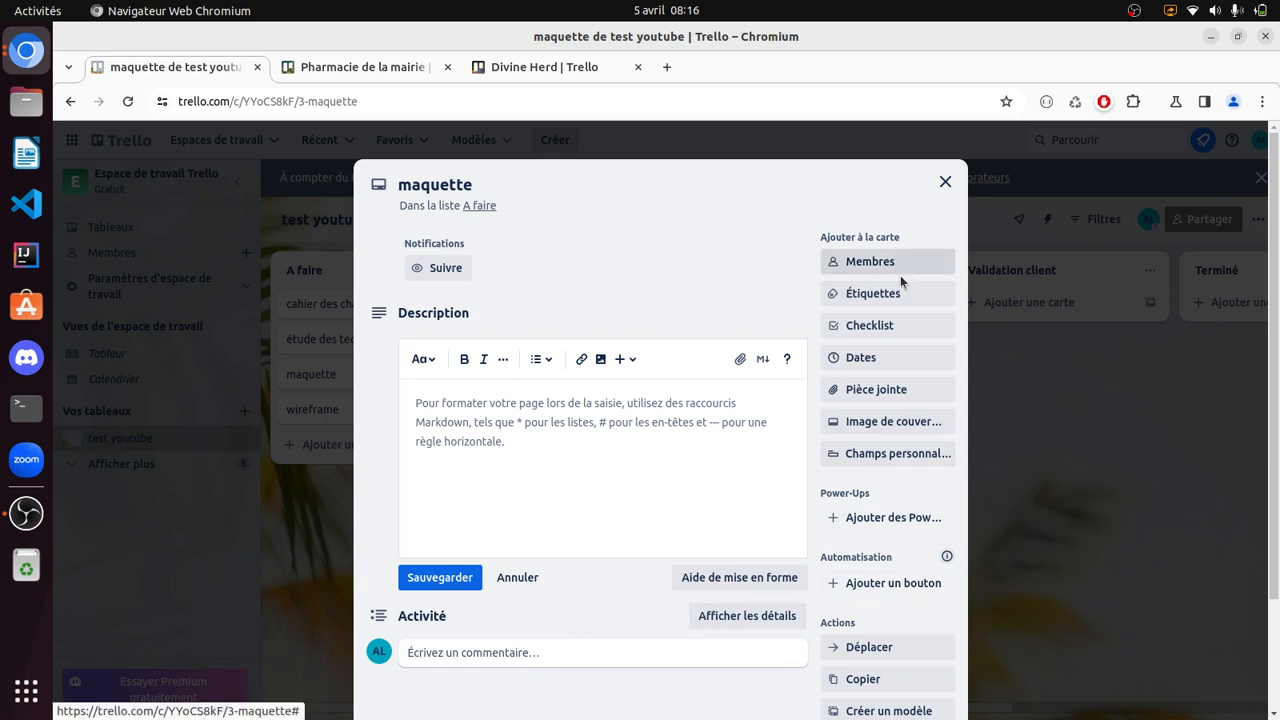
Add a checklist titled "maquette" to the maquette card.
click(890, 326)
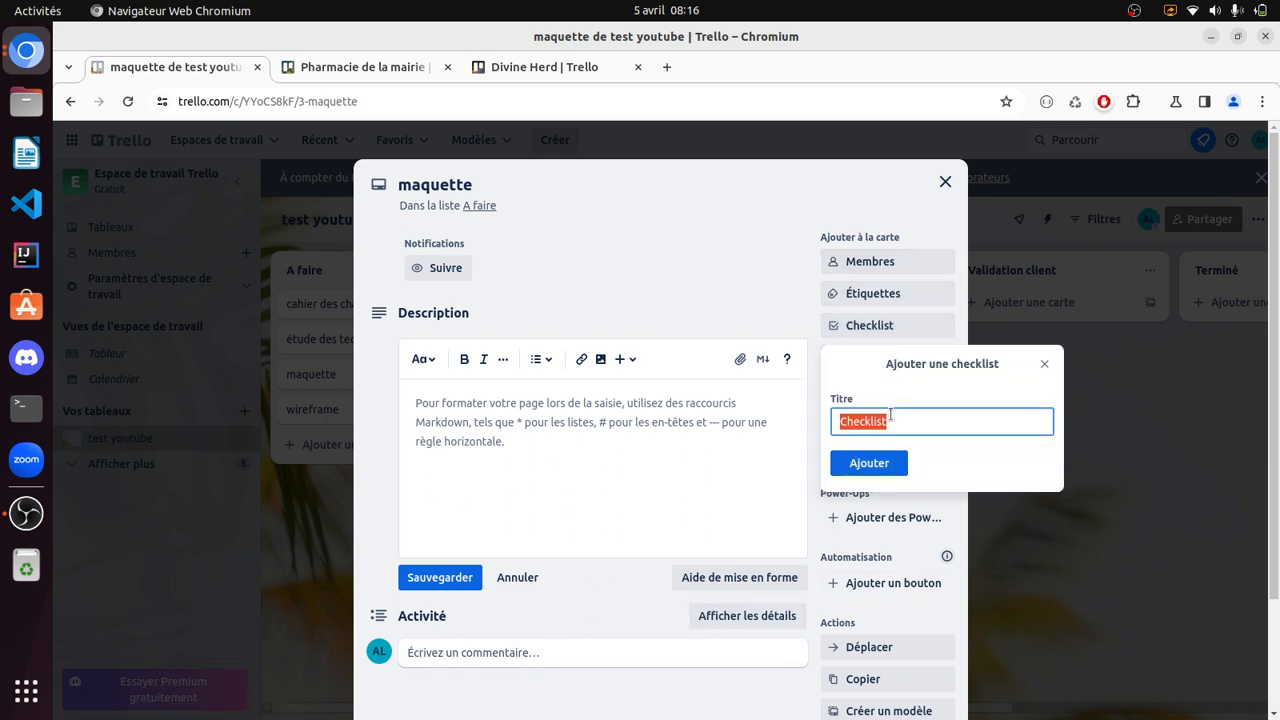
text(maqu)
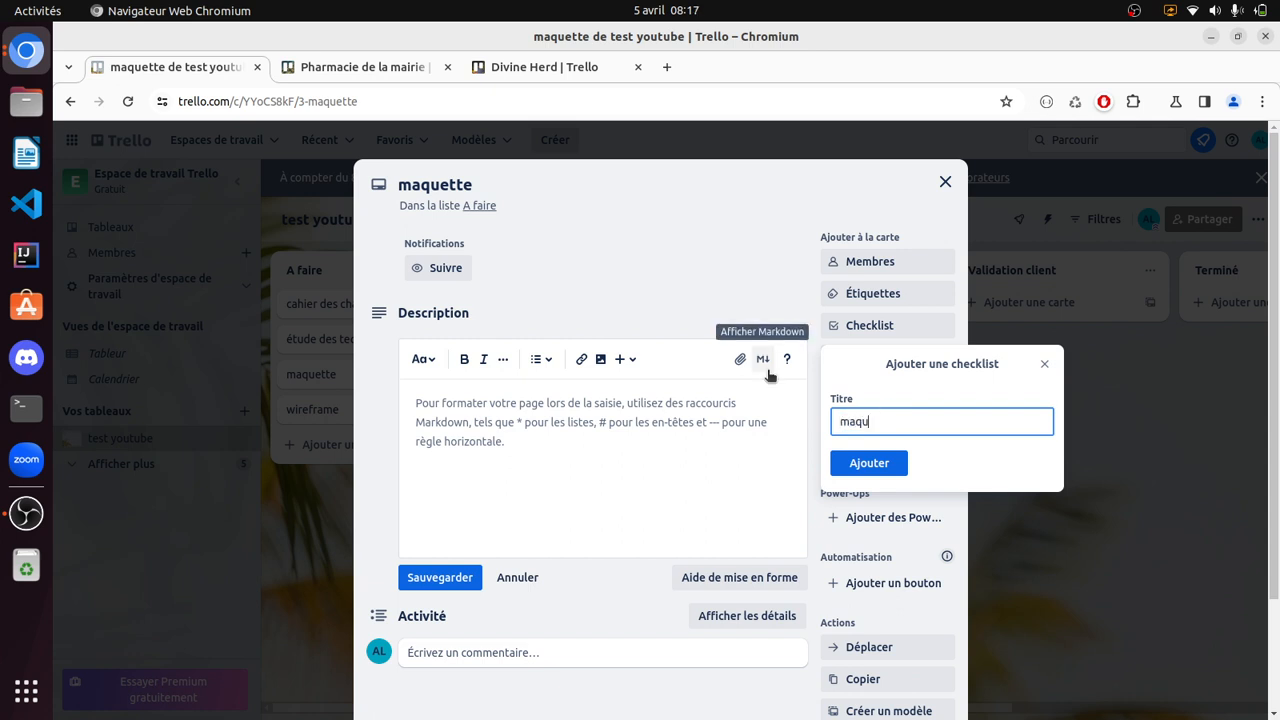
text(ette)
click(892, 468)
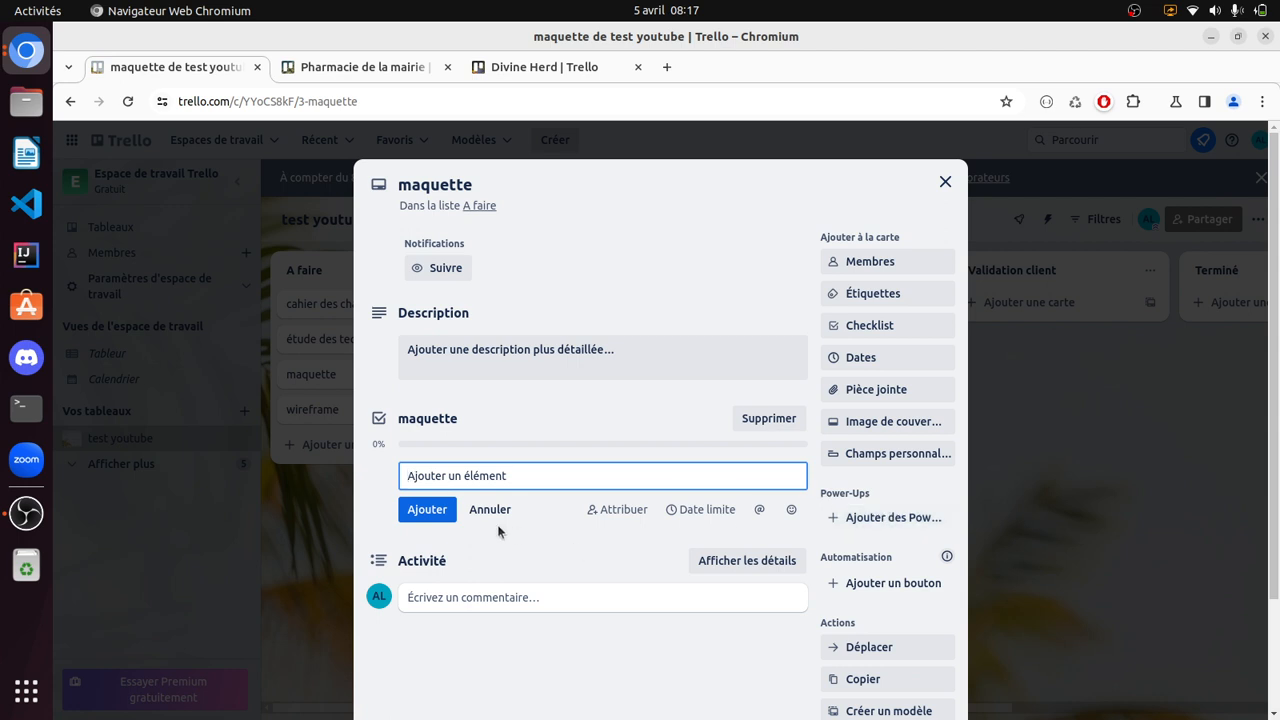
Add the items "mobile", "tablette" and "pc" to the maquette checklist.
text(mobile)
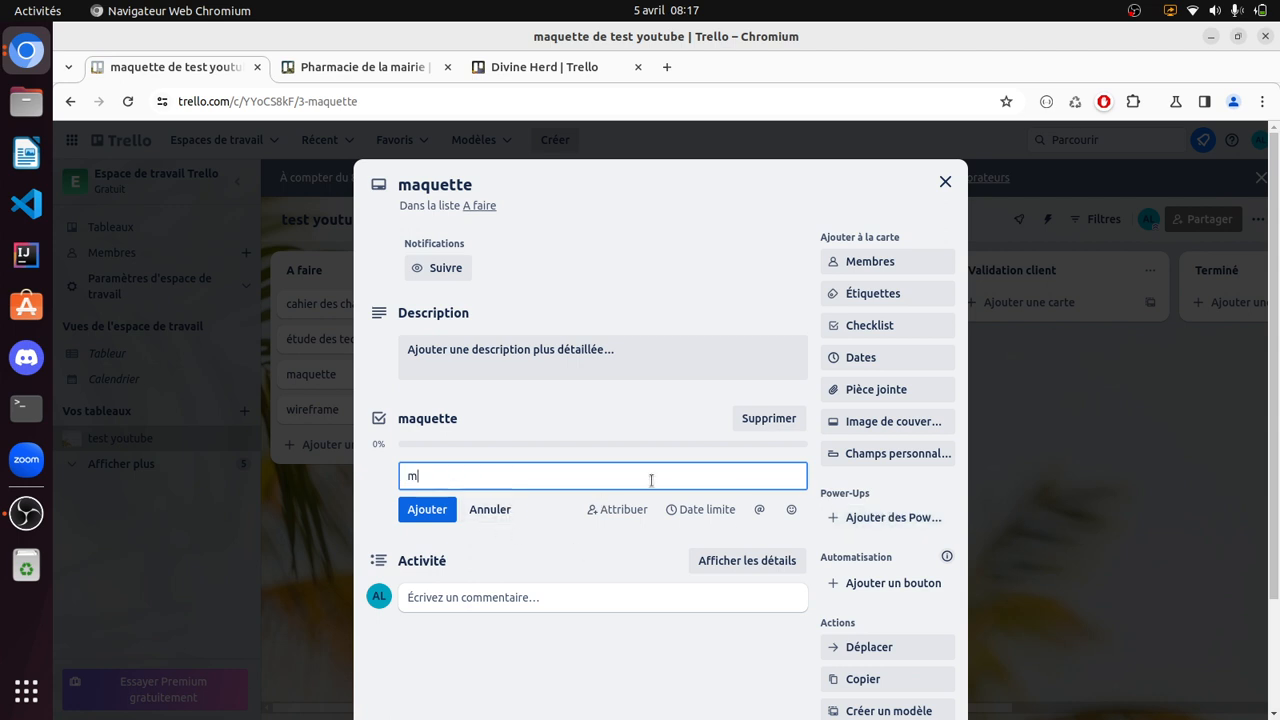
key(Return)
text(t)
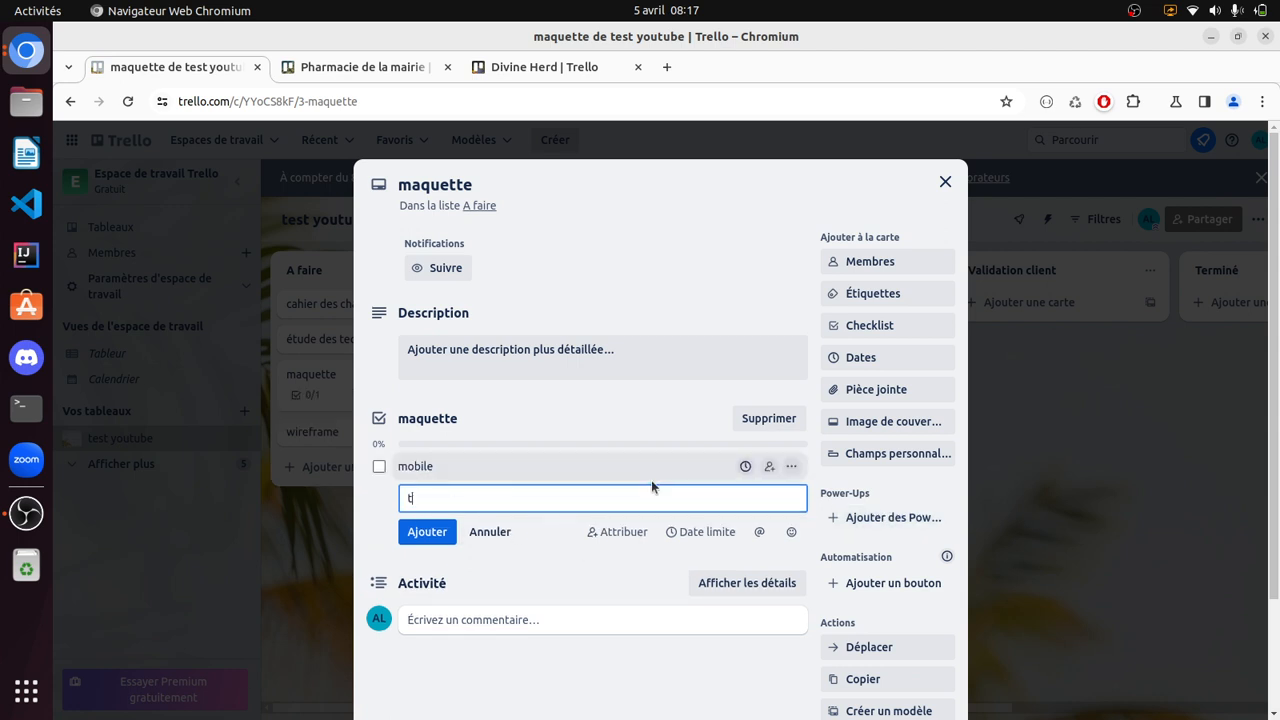
text(ablette)
key(Return)
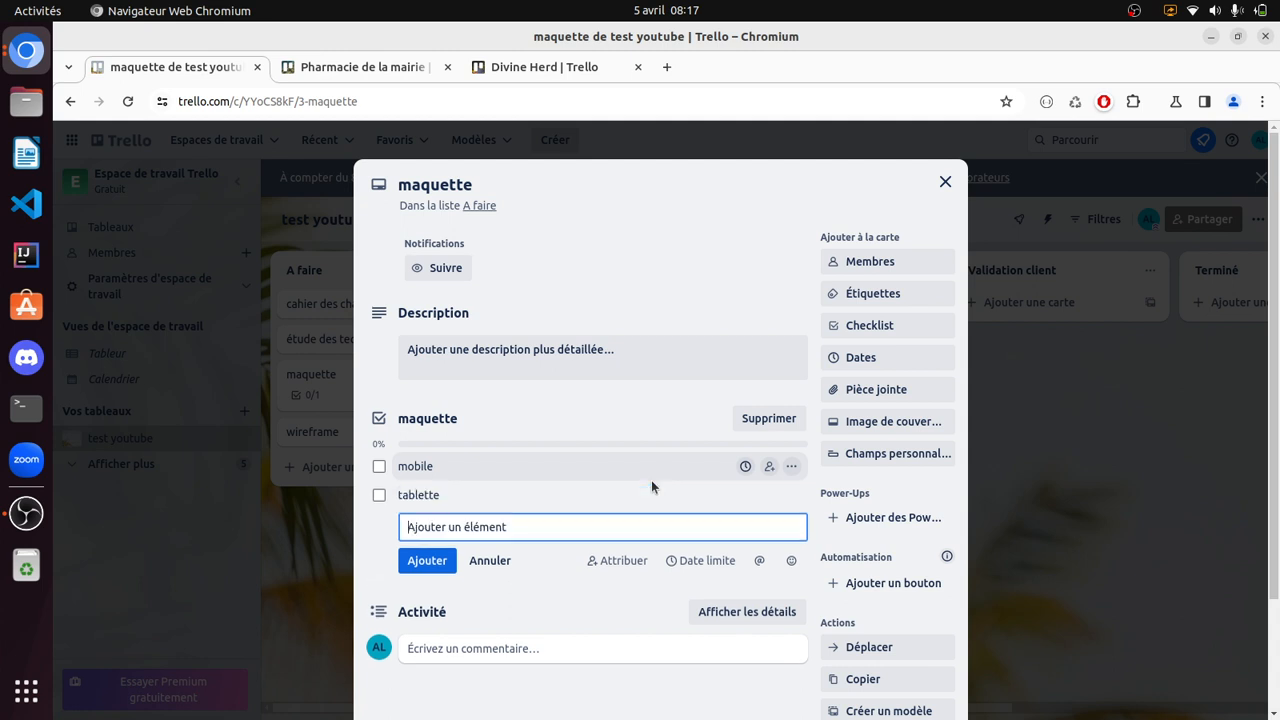
text(pc)
key(Return)
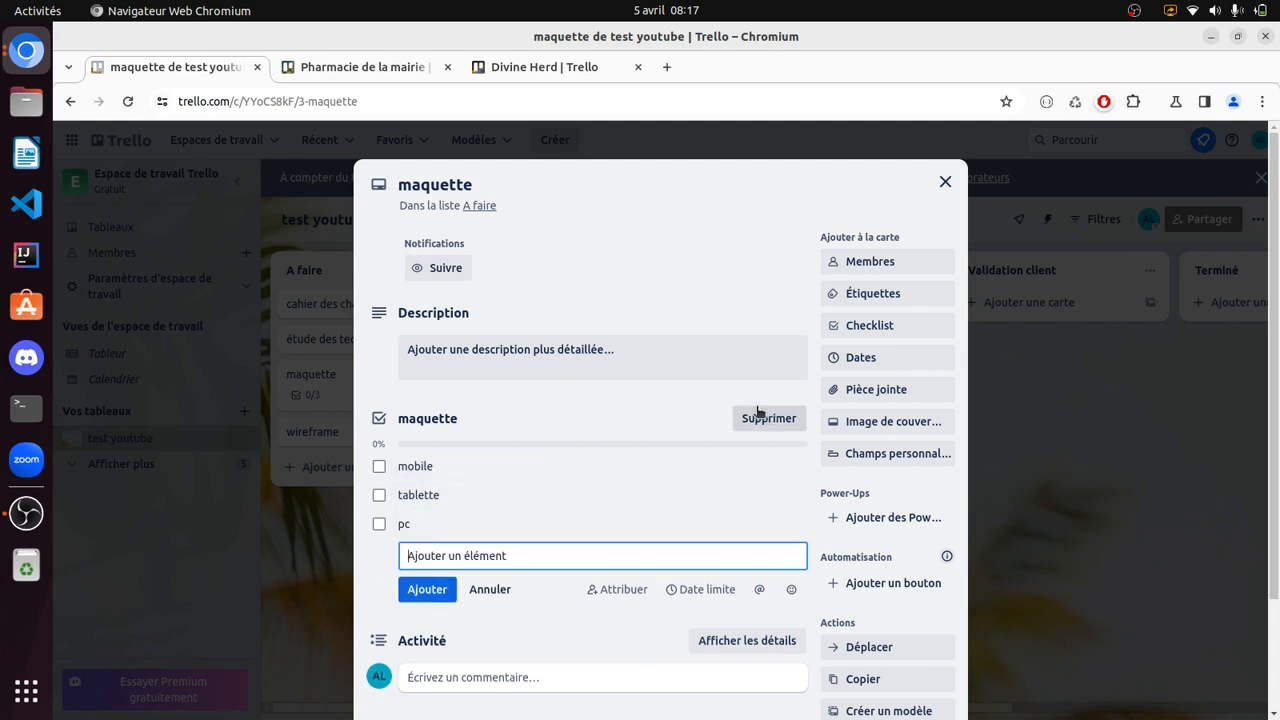
View the card's attachment options without attaching anything, and assign the board's member to the maquette card.
click(909, 405)
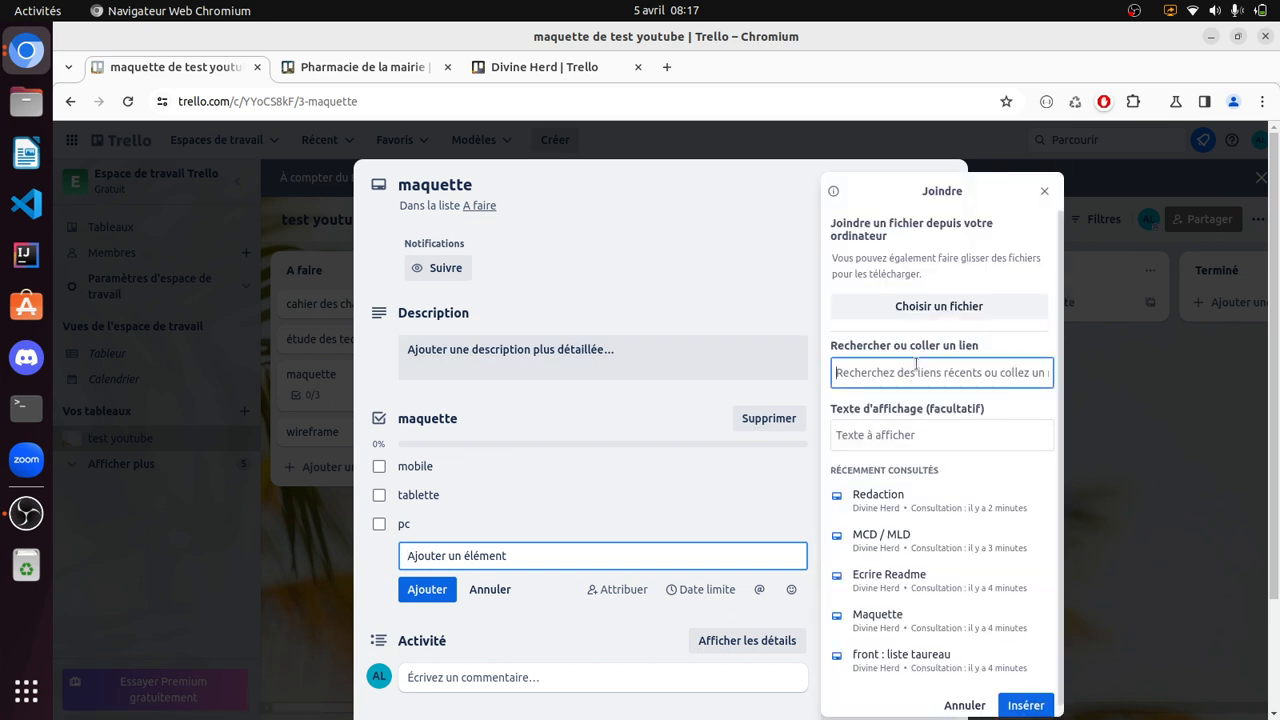
click(1044, 190)
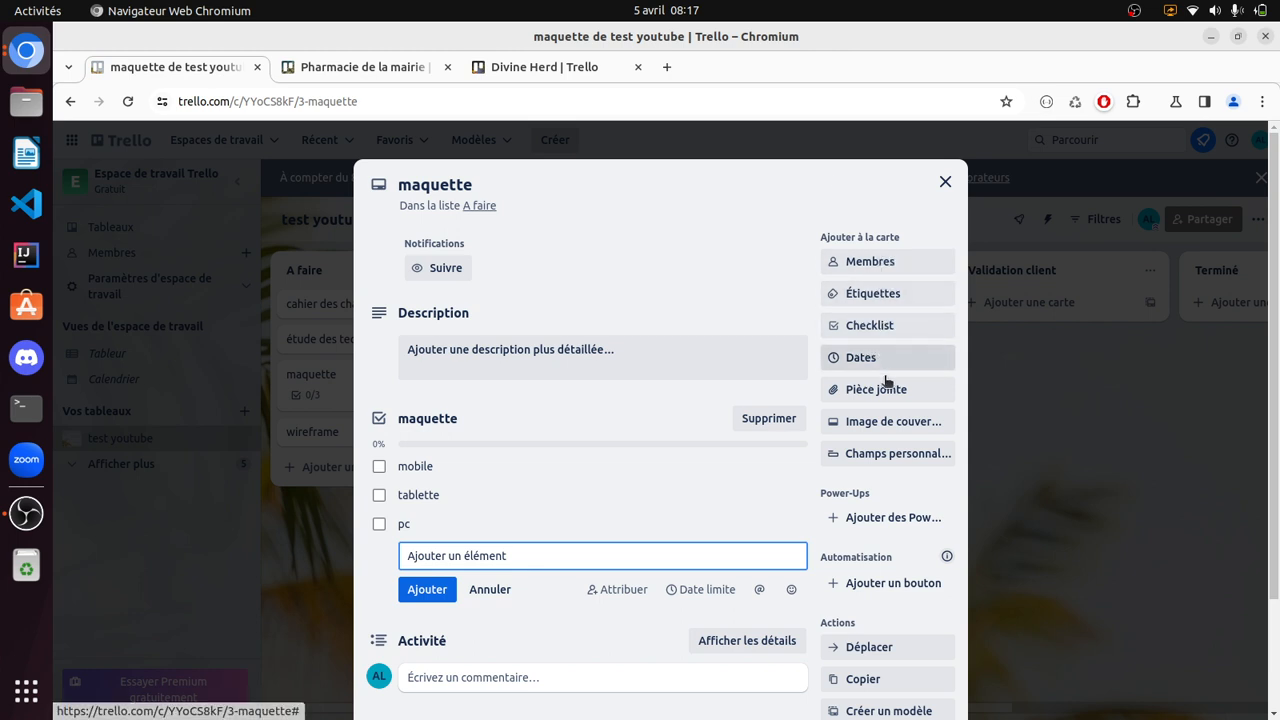
click(906, 261)
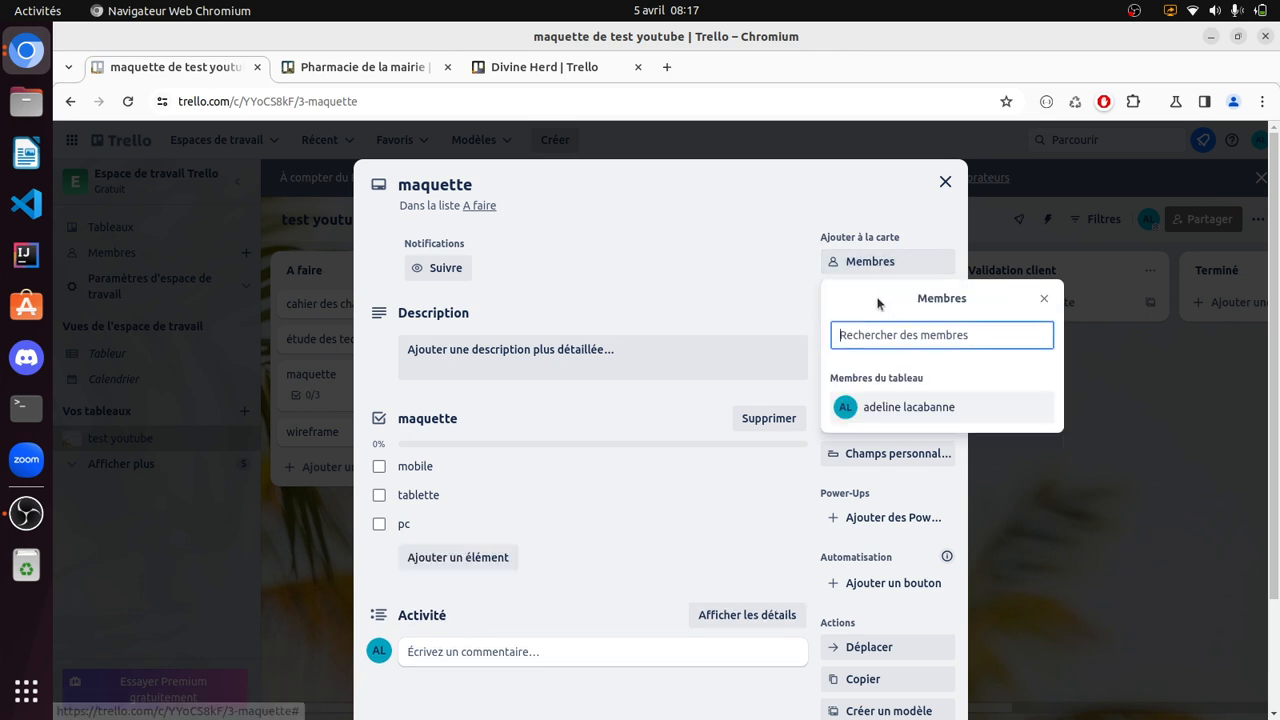
click(908, 414)
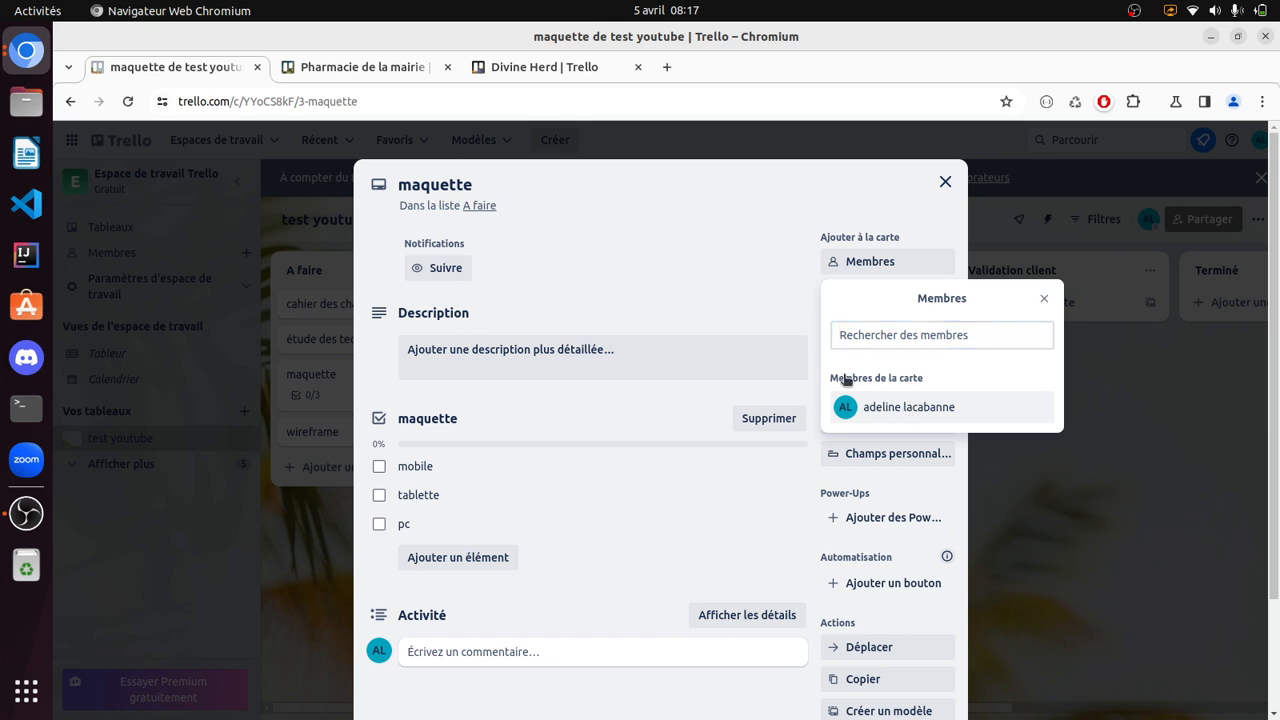
click(736, 300)
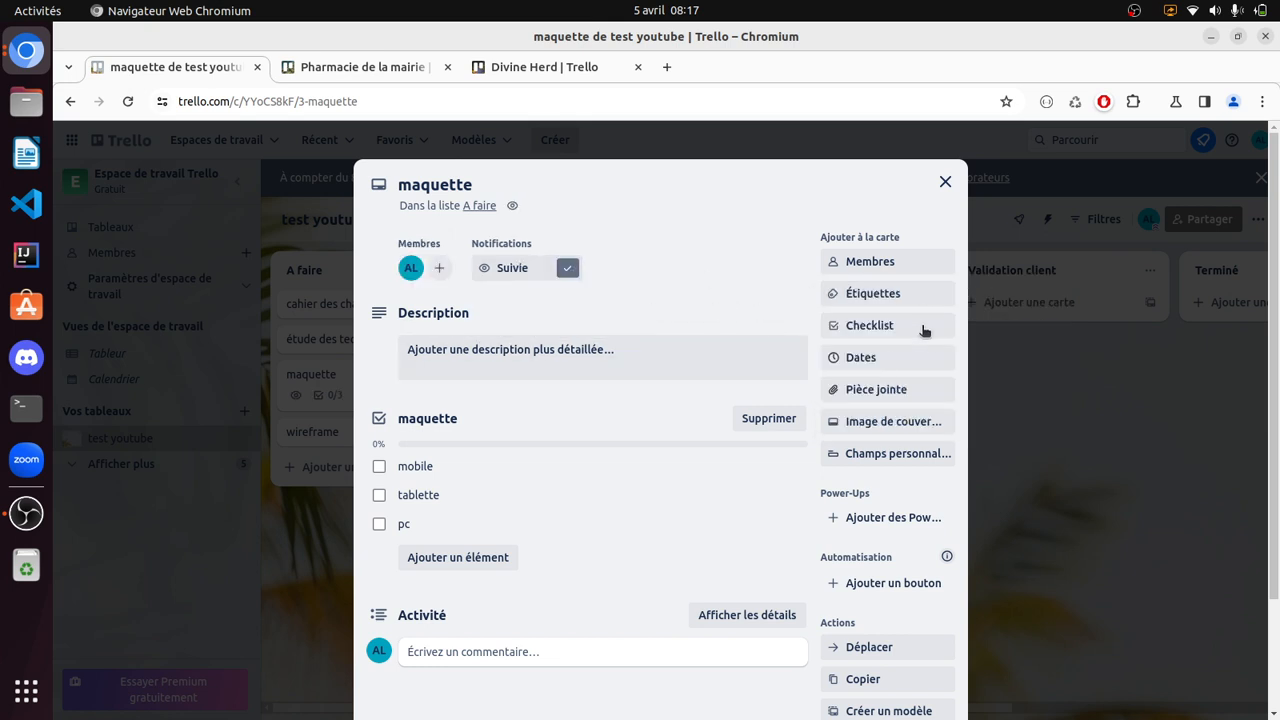
Apply the green label to the maquette card, title the label "maquette", and close the card.
click(894, 295)
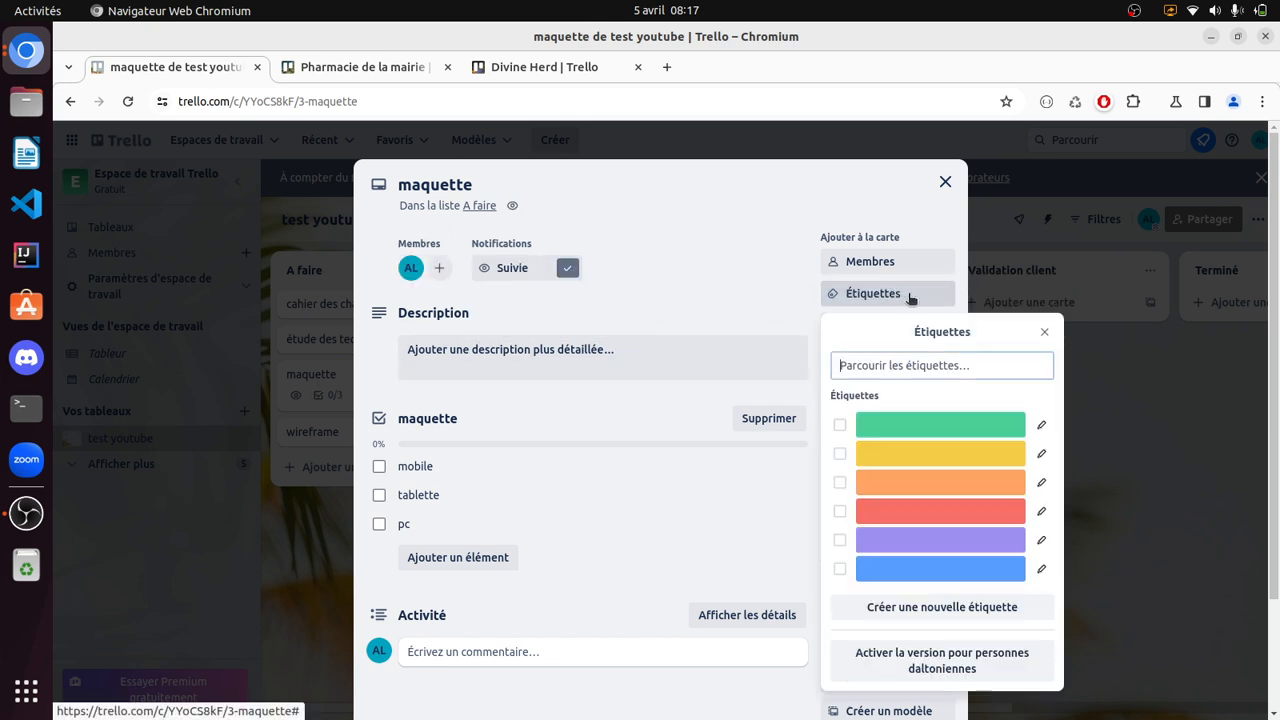
click(984, 422)
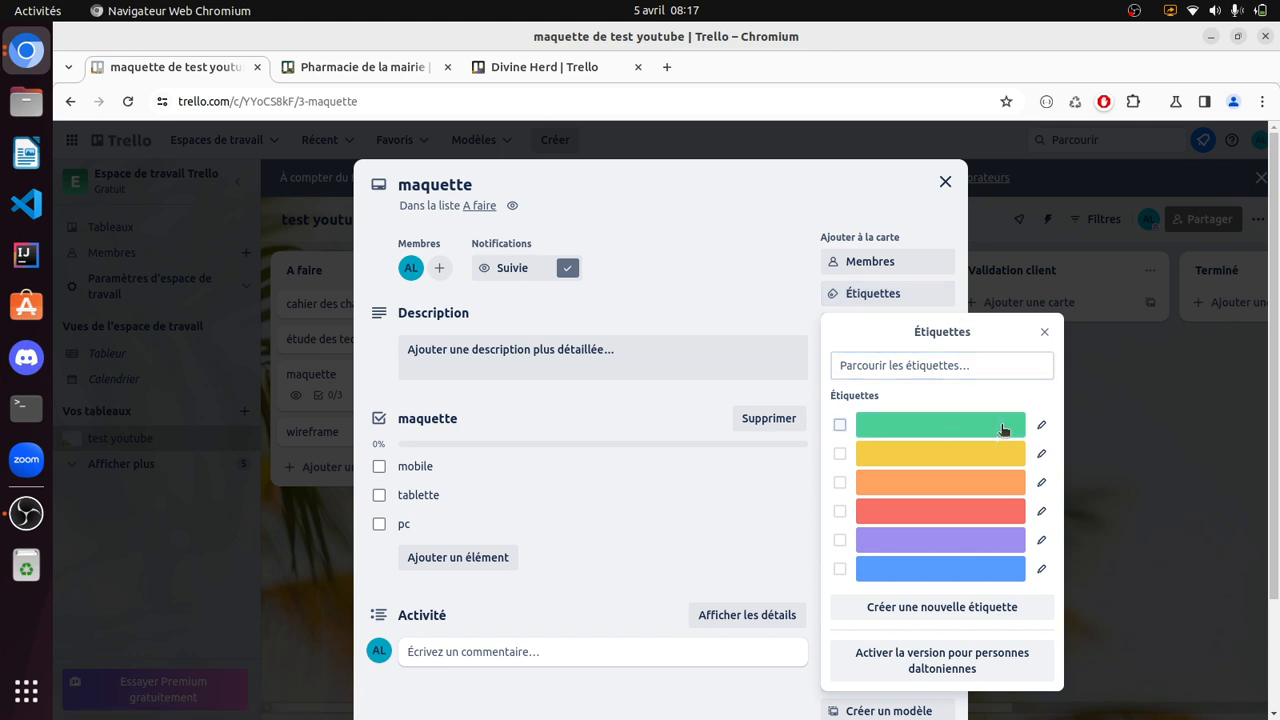
click(1043, 427)
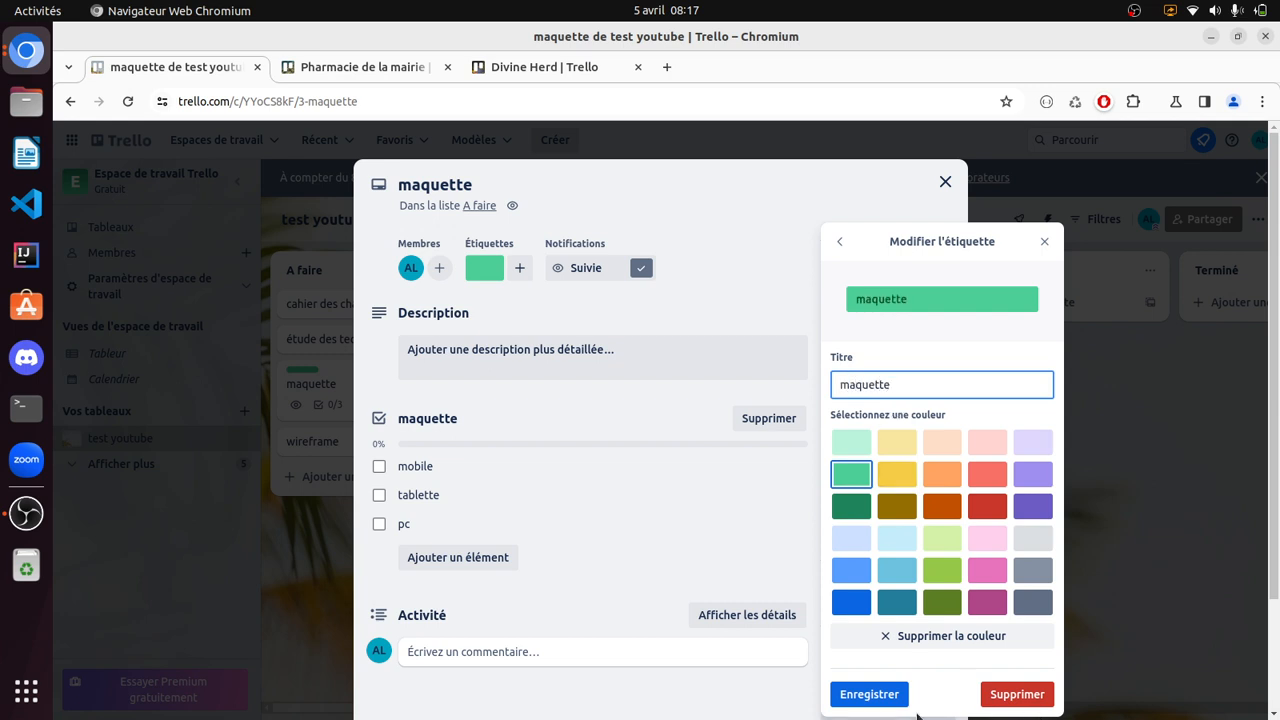
click(868, 694)
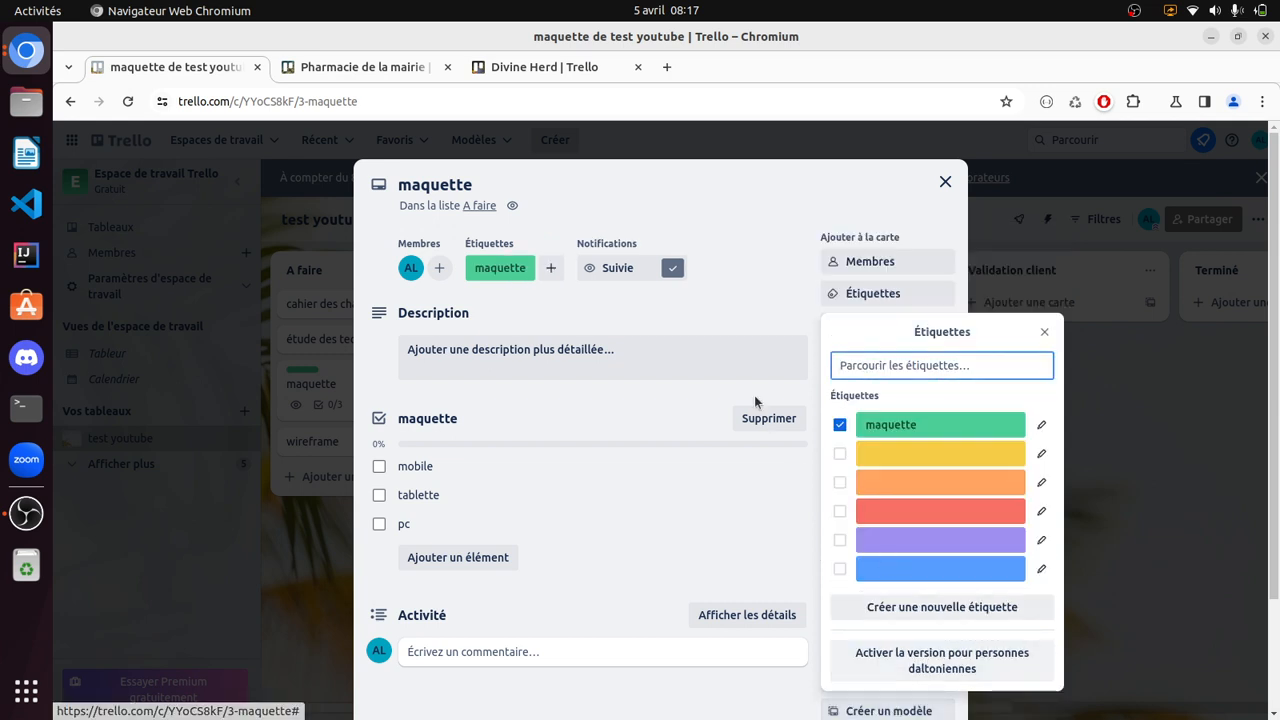
click(749, 323)
scroll(824, 680, down, 2)
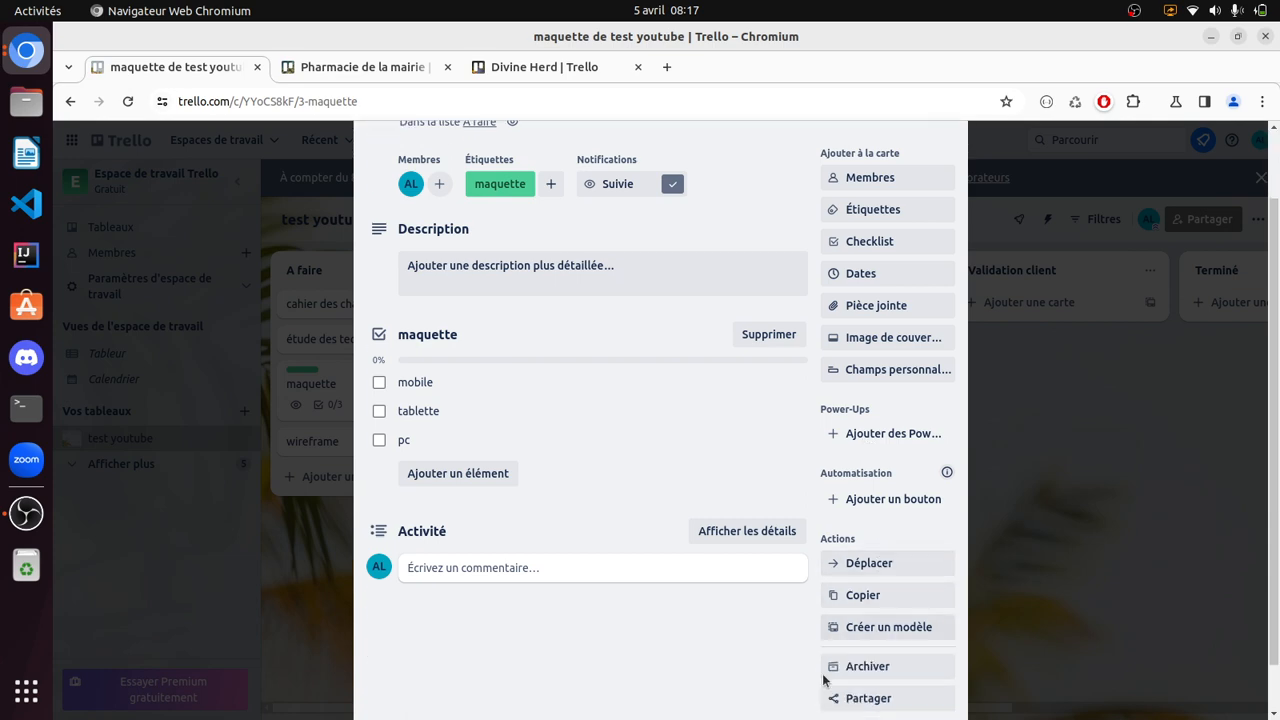
scroll(800, 666, up, 3)
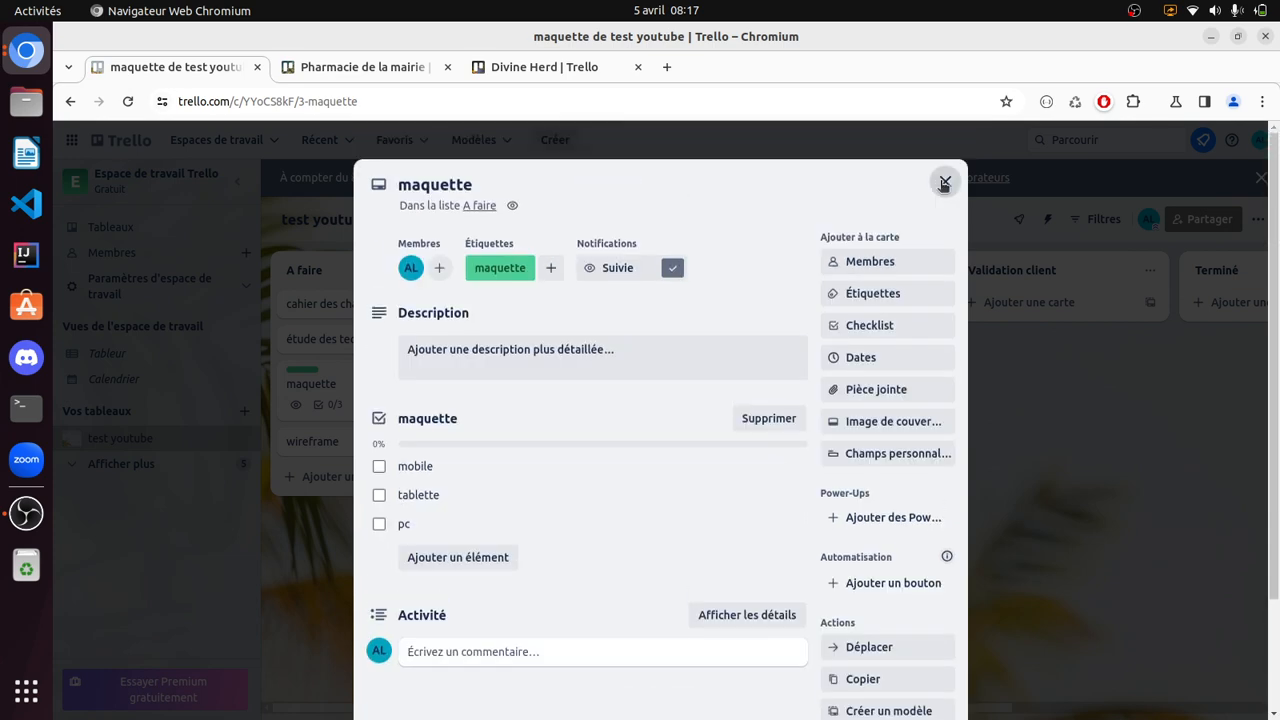
click(943, 183)
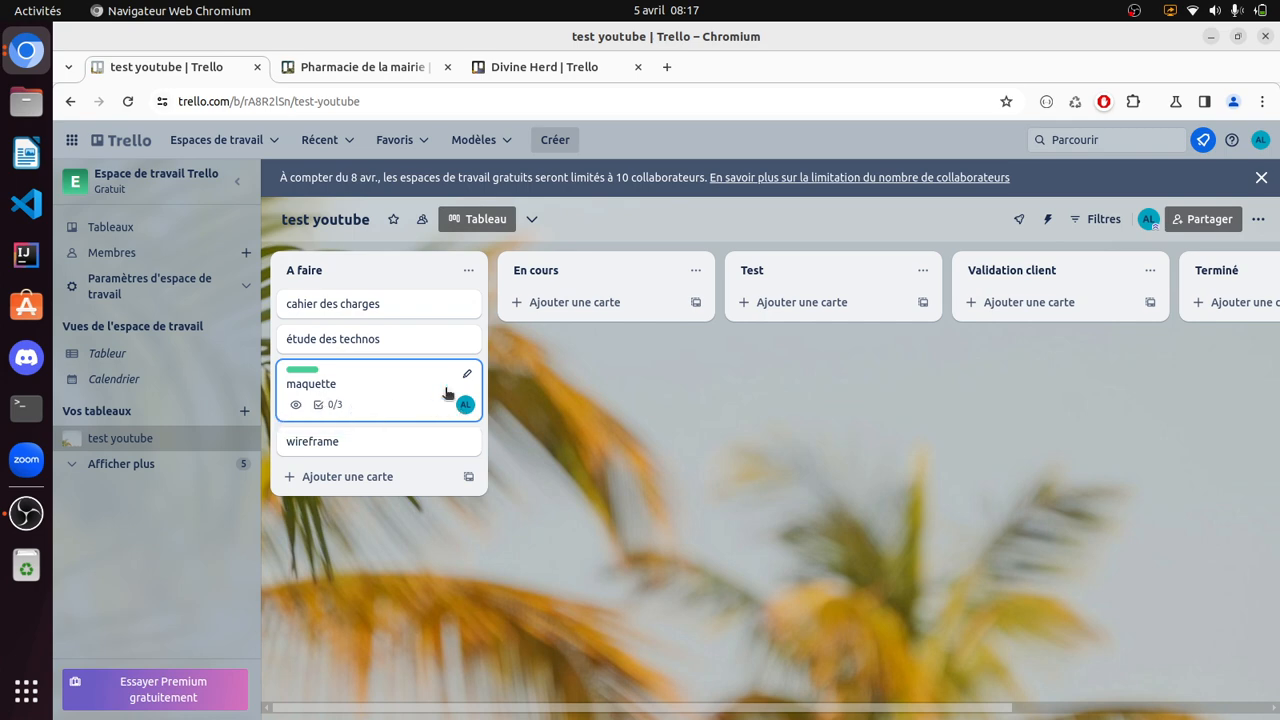
Move the "cahier des charges" and "étude des technos" cards to the En cours list, and from there to Validation client.
drag(397, 306, 568, 312)
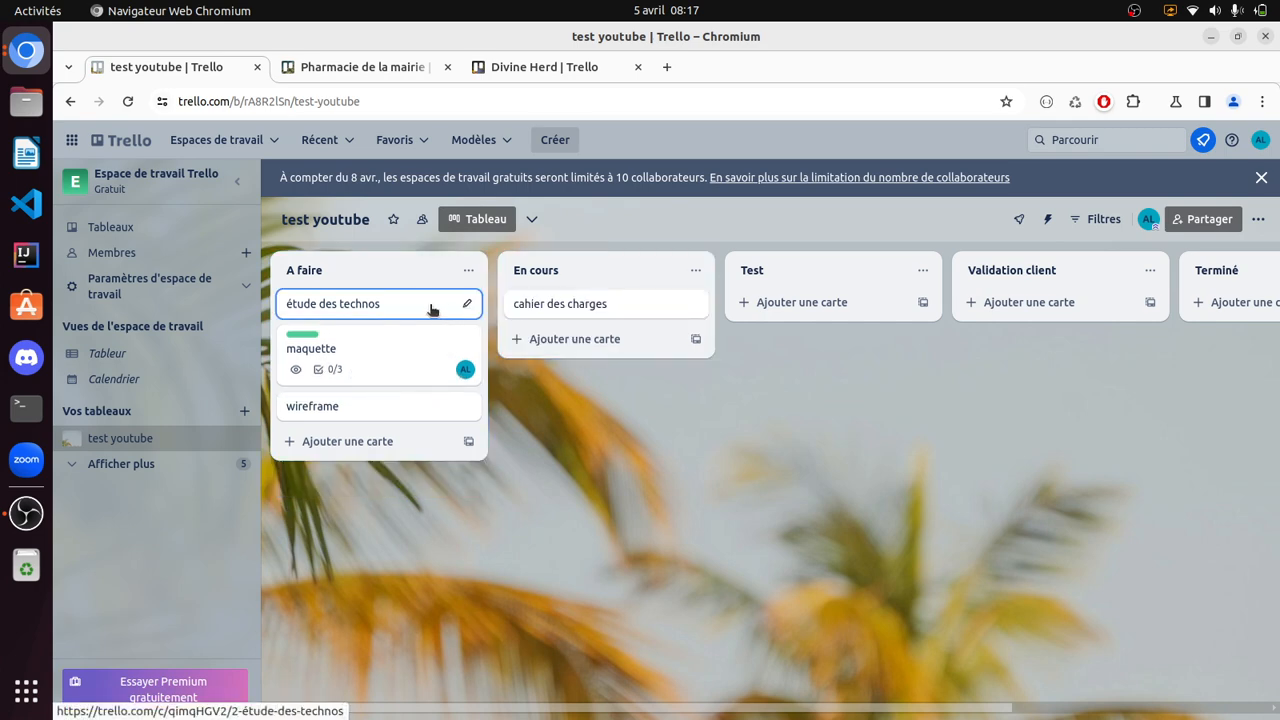
drag(405, 305, 615, 346)
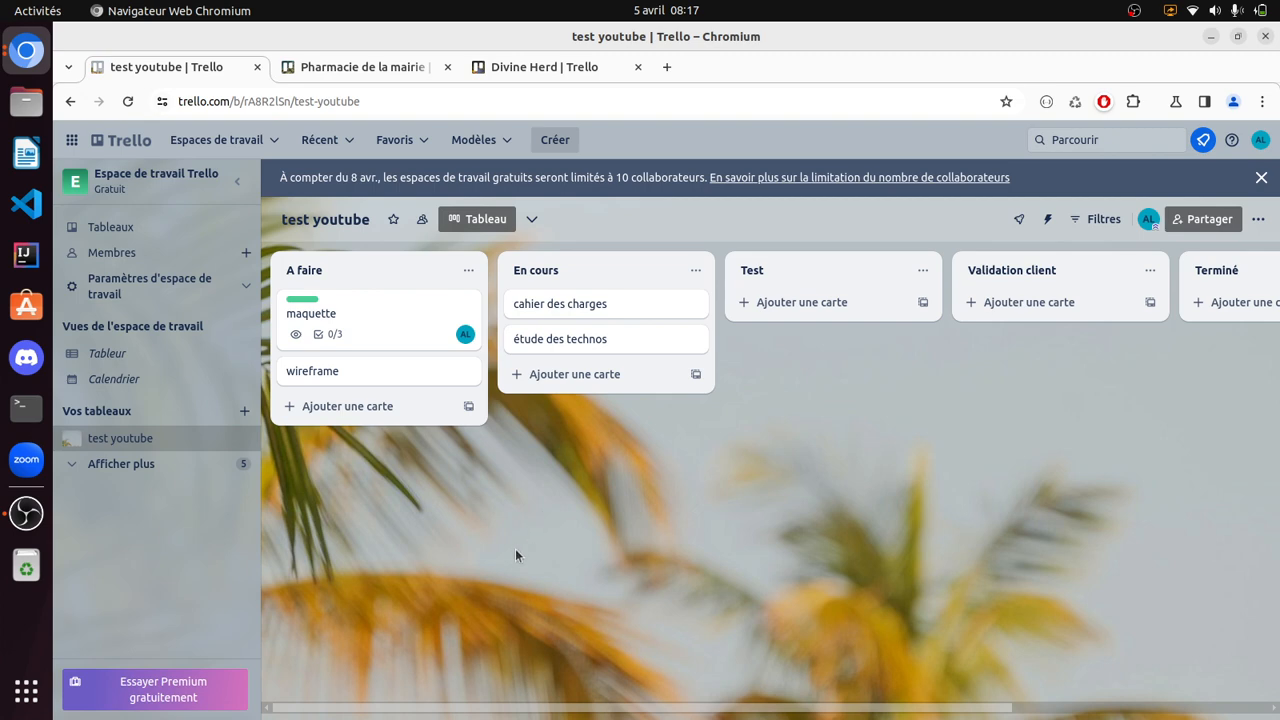
drag(551, 305, 1035, 305)
drag(631, 311, 1079, 341)
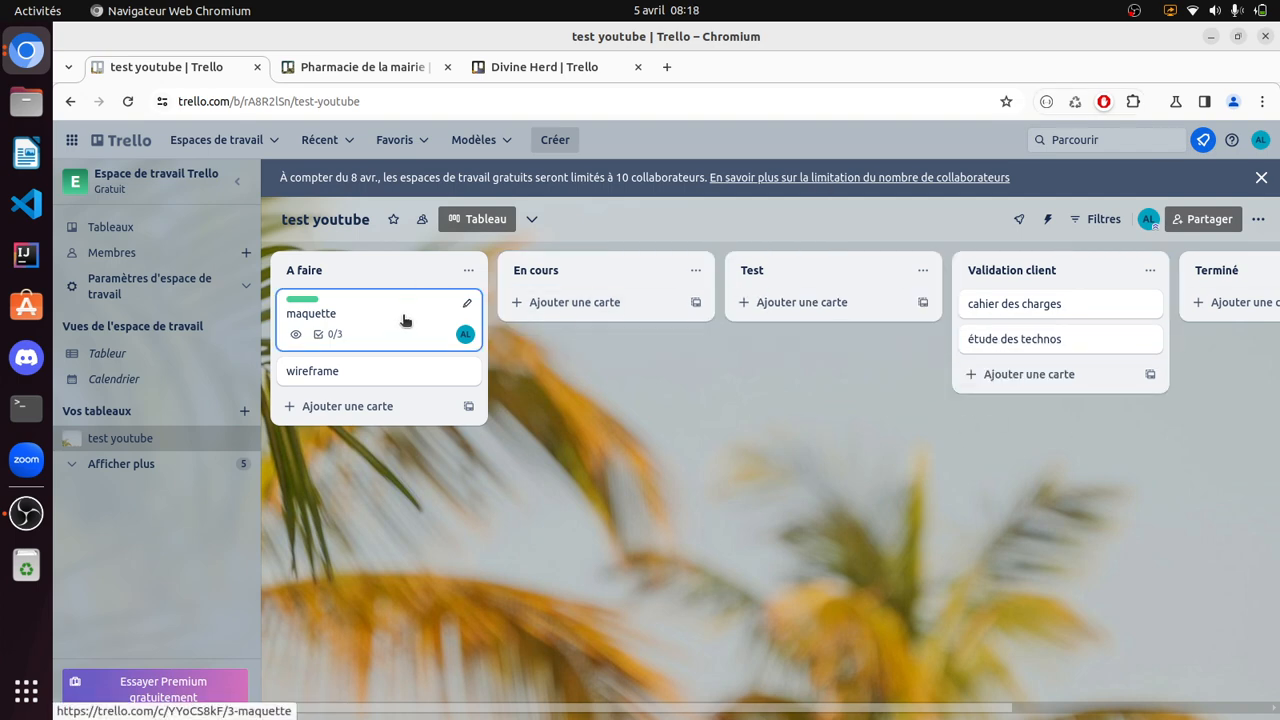
Move the "maquette" and "wireframe" cards to En cours, and "cahier des charges" and "étude des technos" to Terminé.
drag(405, 320, 611, 289)
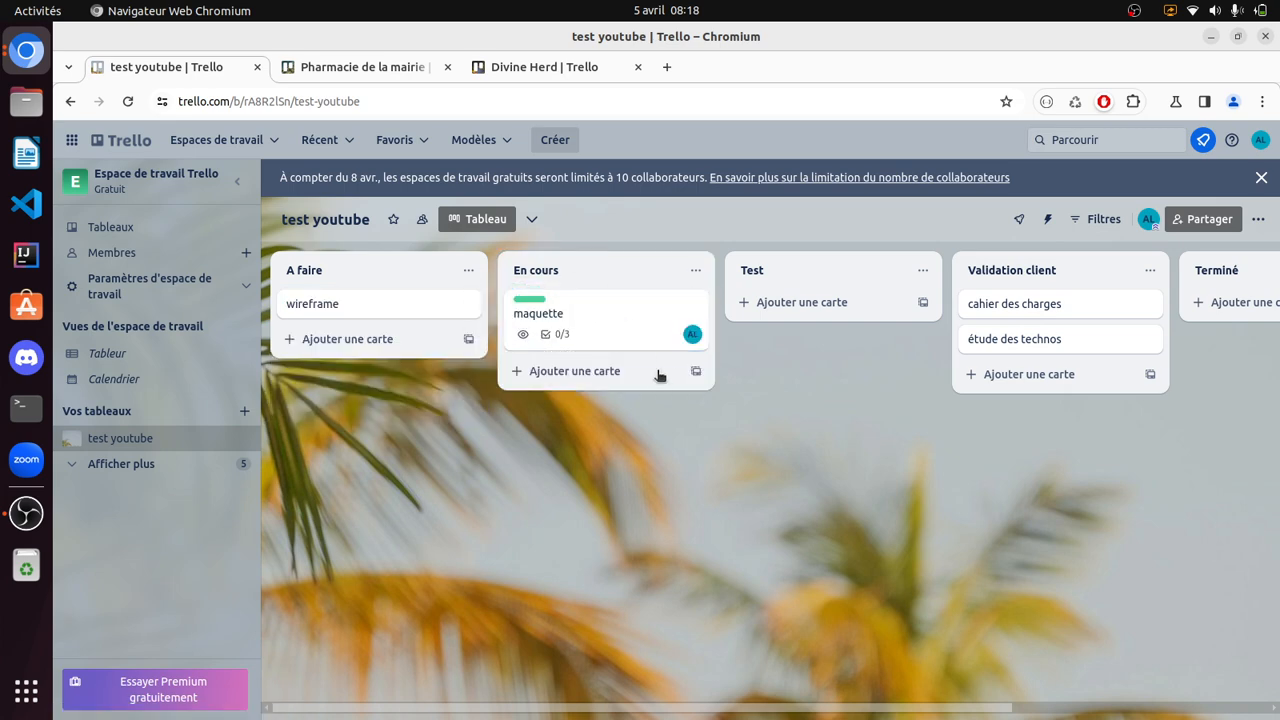
drag(340, 303, 640, 370)
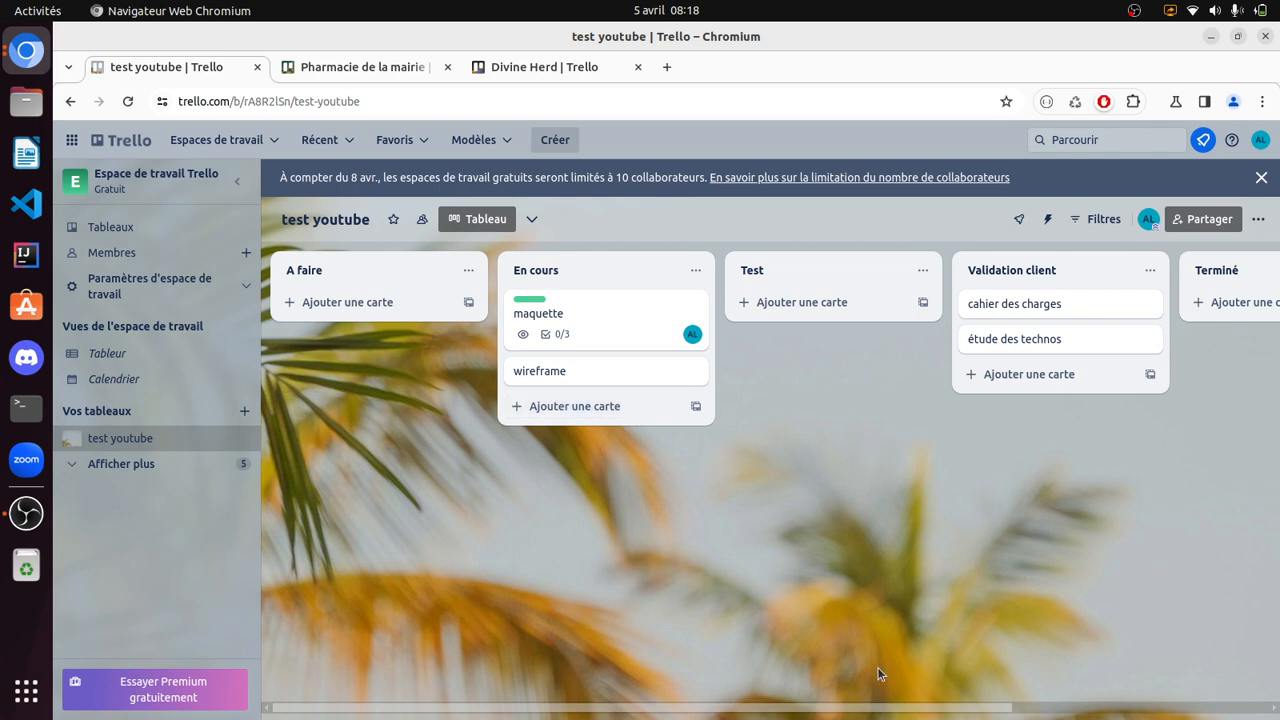
drag(915, 711, 1173, 713)
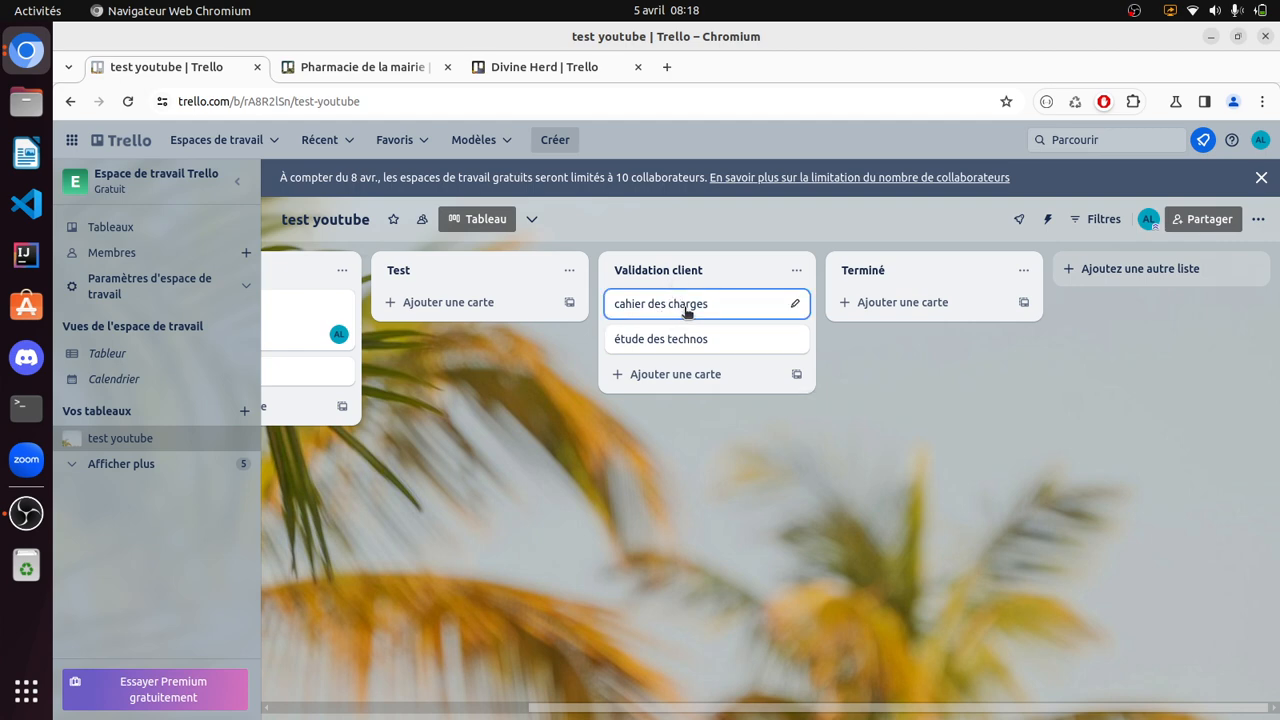
drag(686, 312, 930, 345)
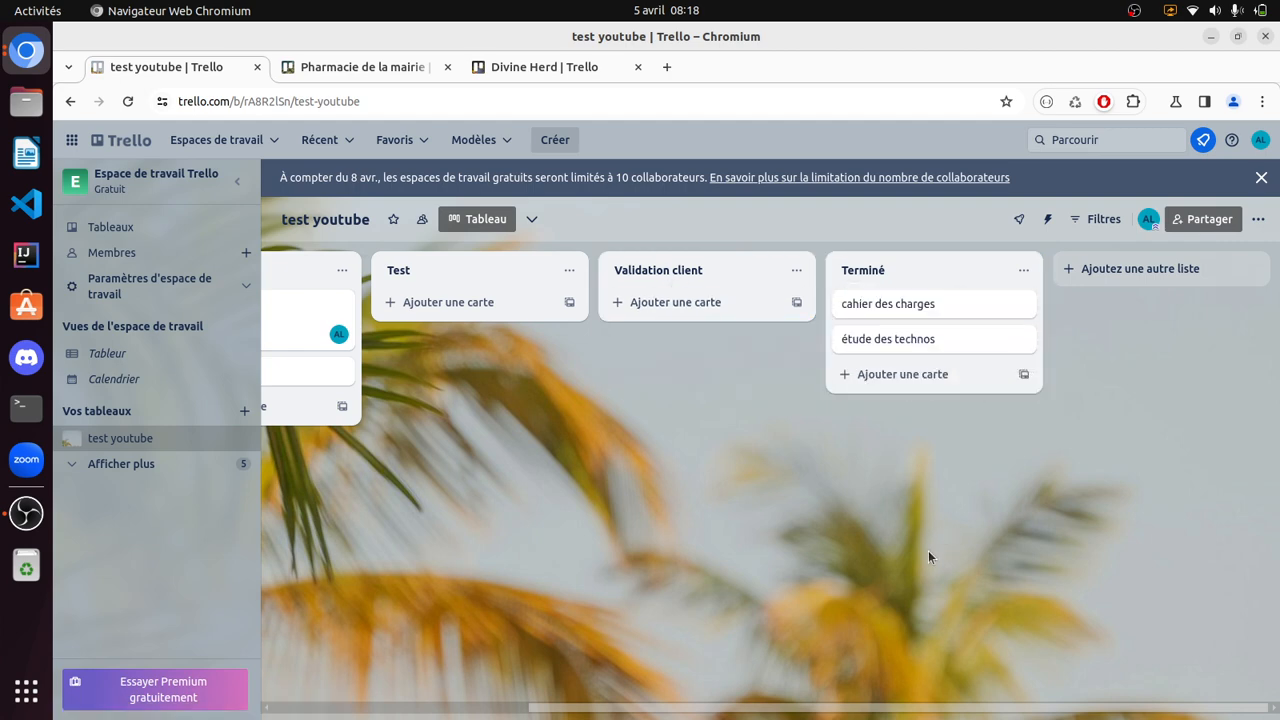